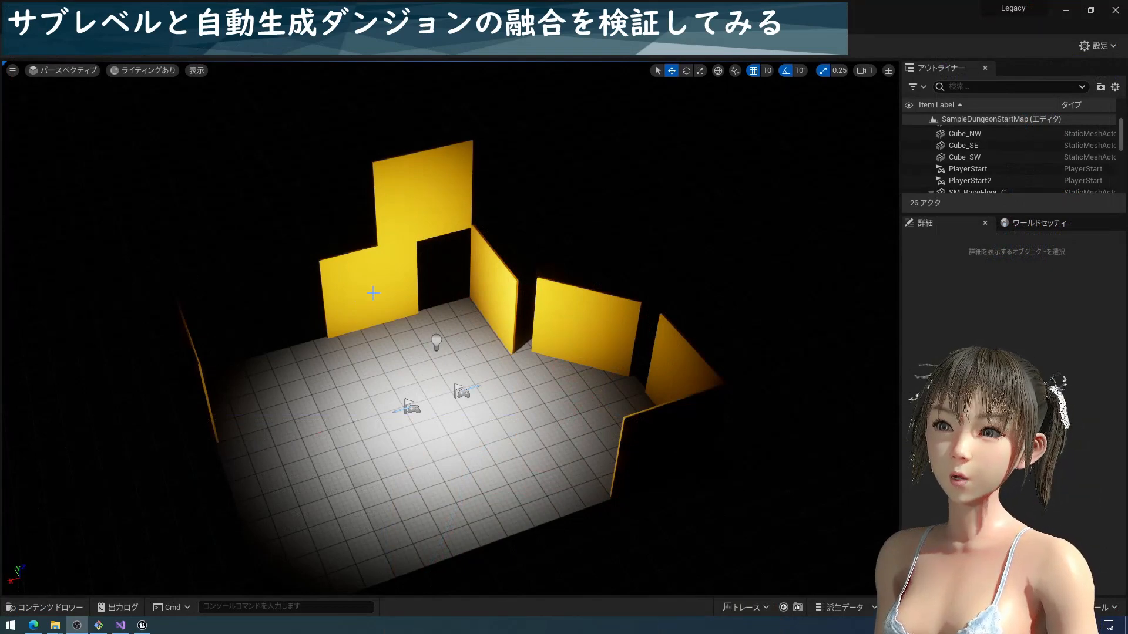
# Open the level blueprint of SampleDungeonStartMap and change its parent class to DungeonSubLevelScriptActor
pyautogui.moveTo(280, 409); pyautogui.dragTo(294, 433, button='right')
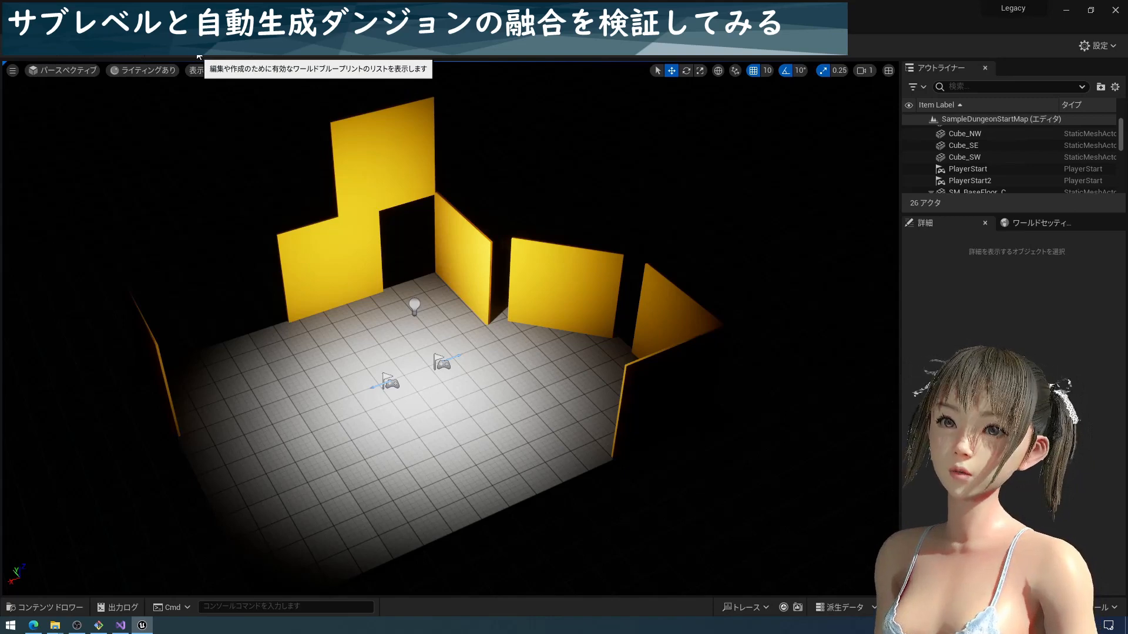
pyautogui.click(199, 58)
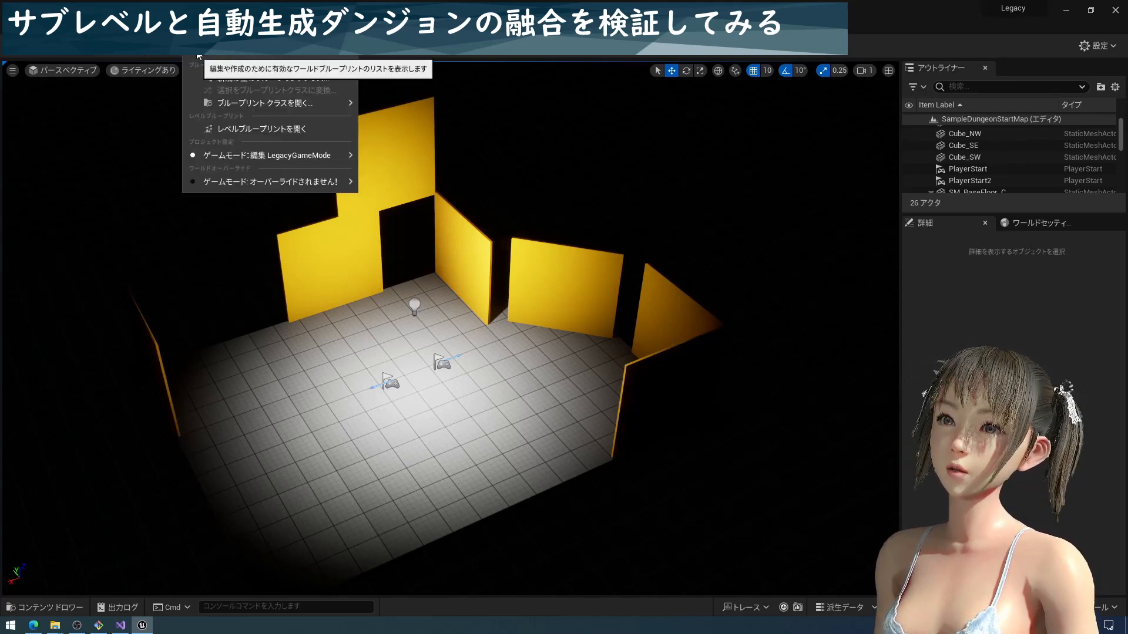
pyautogui.click(229, 131)
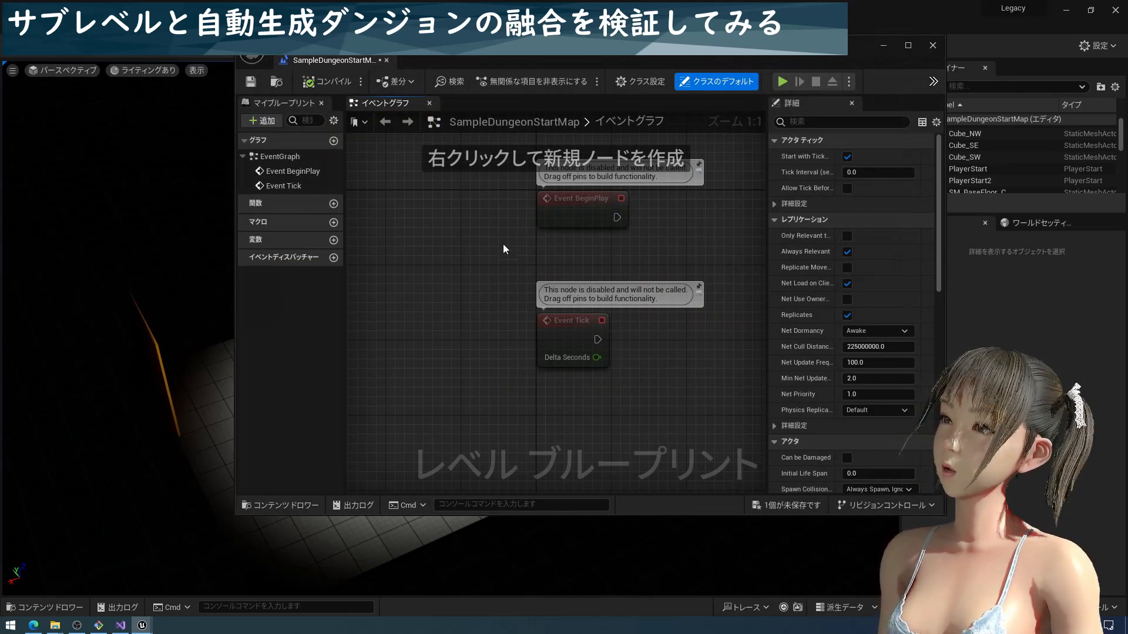
pyautogui.click(646, 82)
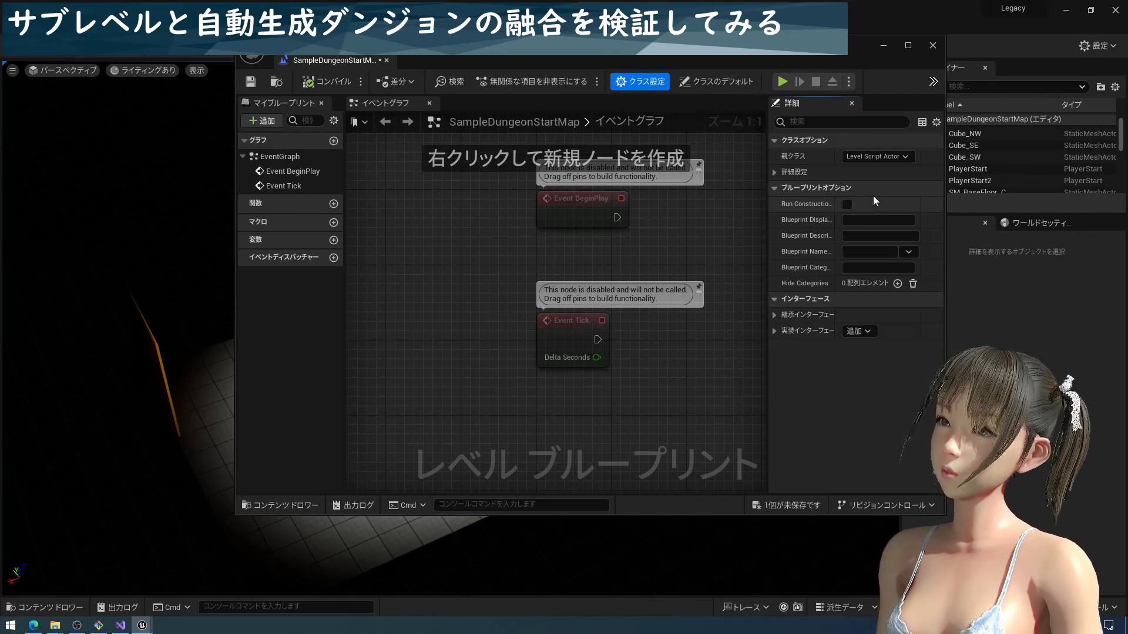
pyautogui.click(860, 157)
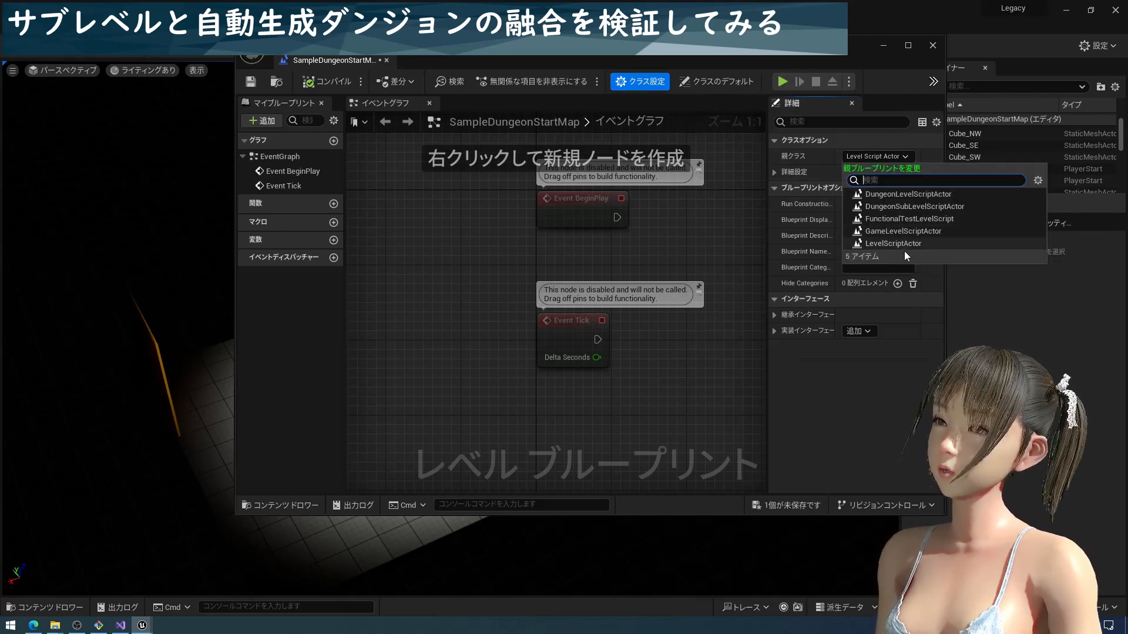
pyautogui.click(920, 207)
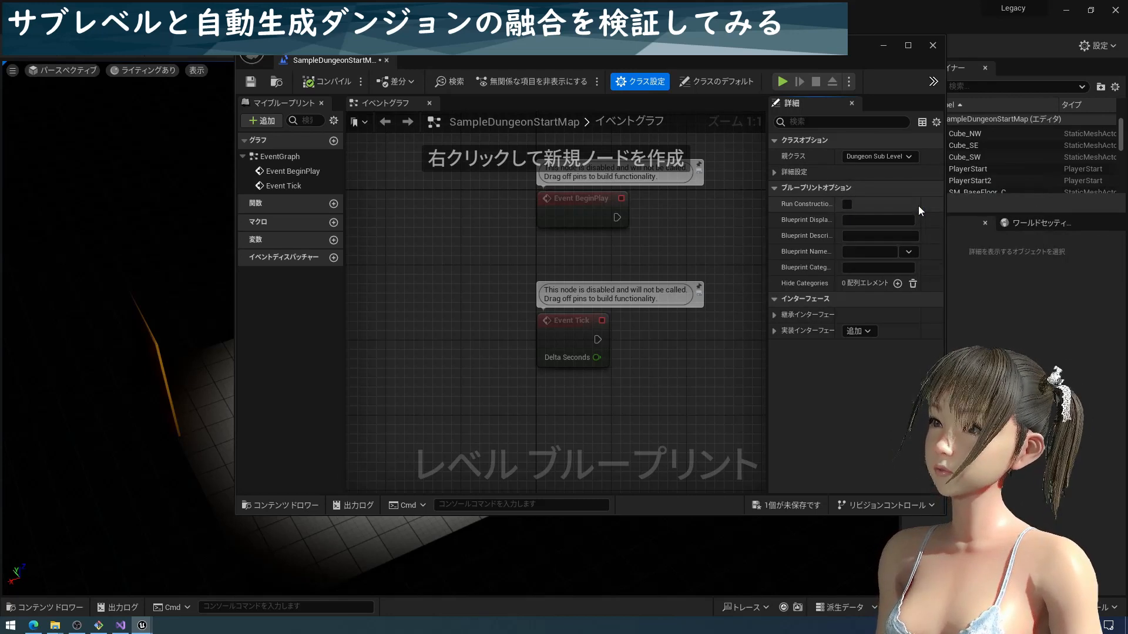
pyautogui.click(891, 160)
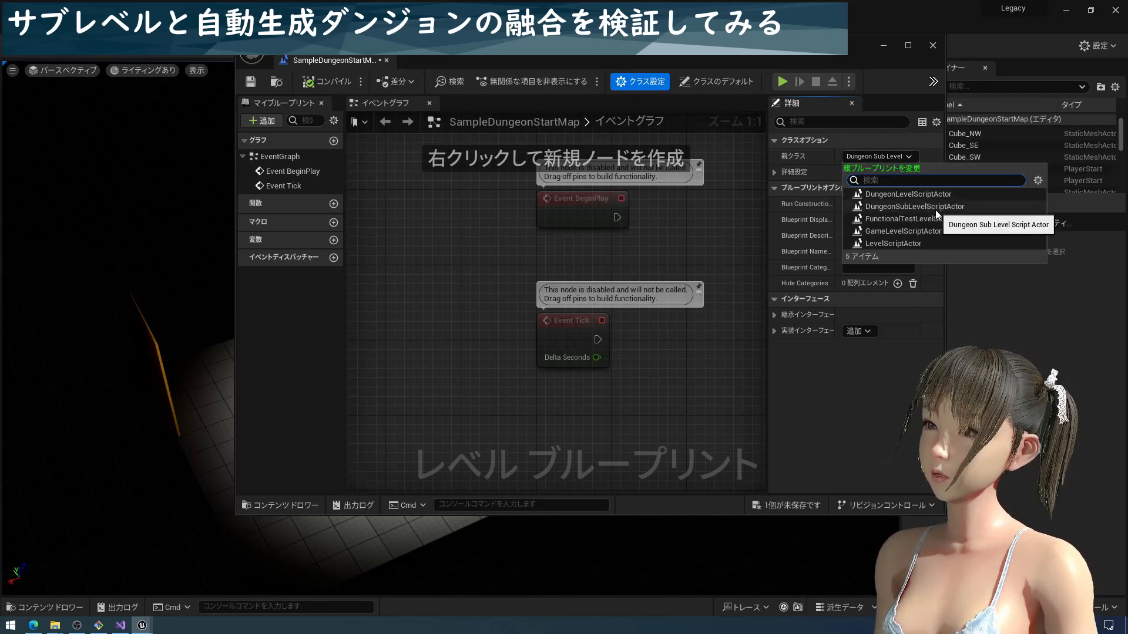
pyautogui.click(732, 233)
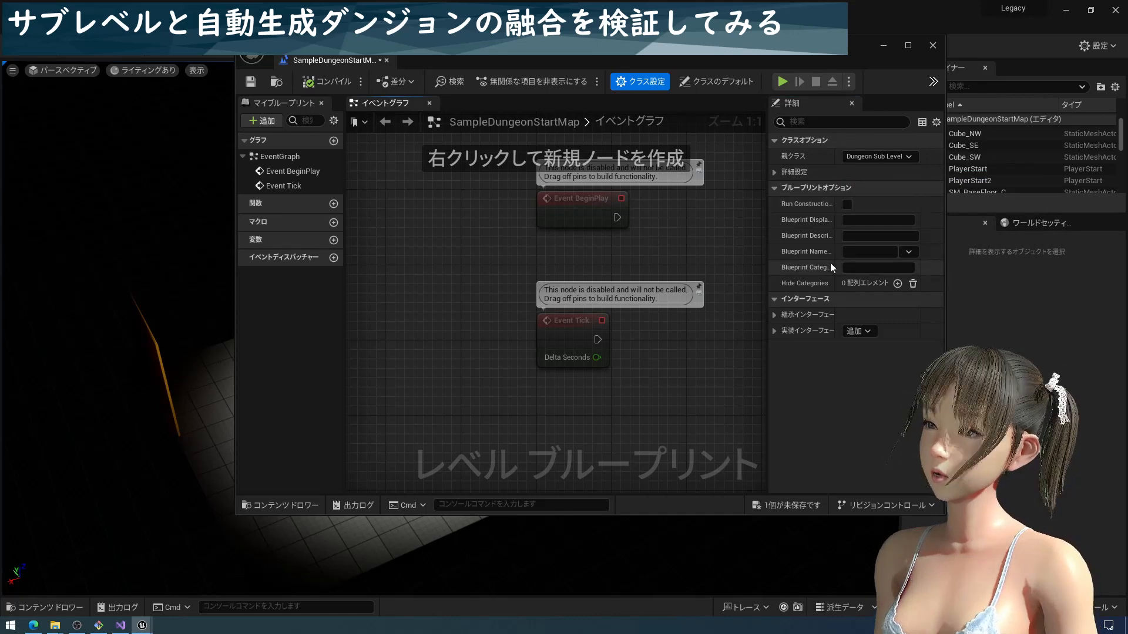
# Enable Show Grid in the class defaults with Grid Size 400 and Width 4, and save the level blueprint
pyautogui.click(708, 85)
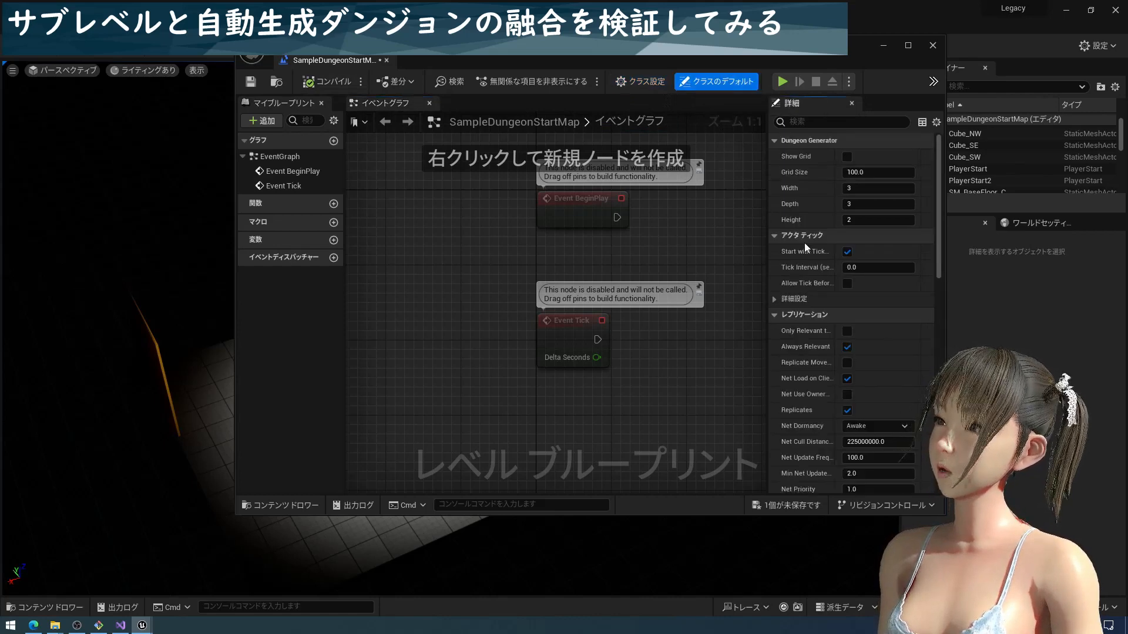
pyautogui.click(846, 156)
pyautogui.click(863, 172)
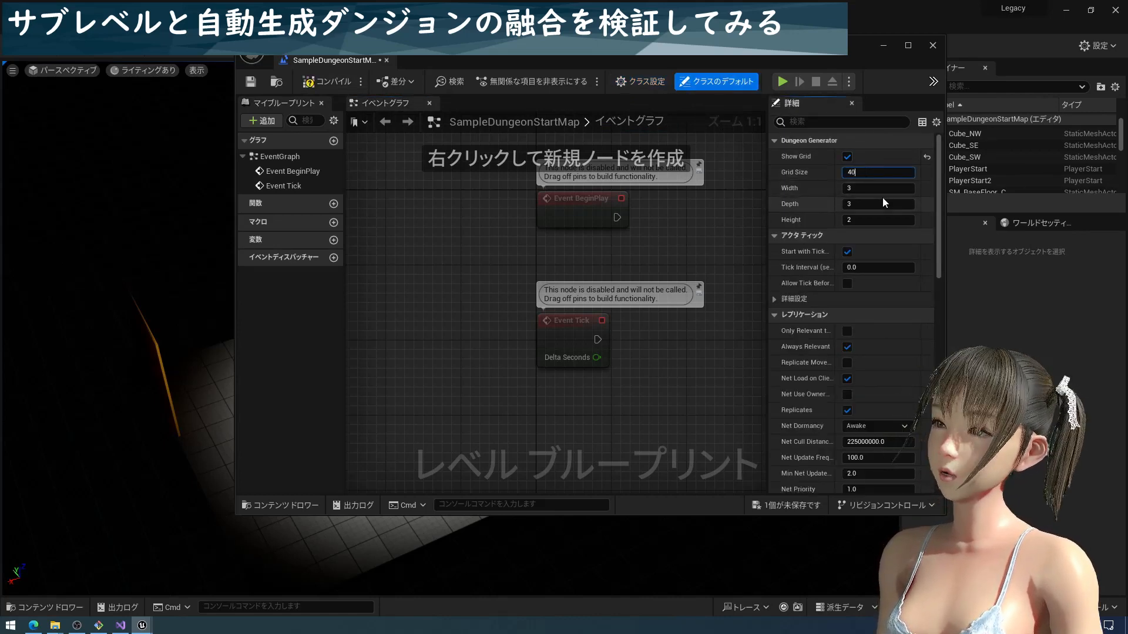
pyautogui.click(881, 192)
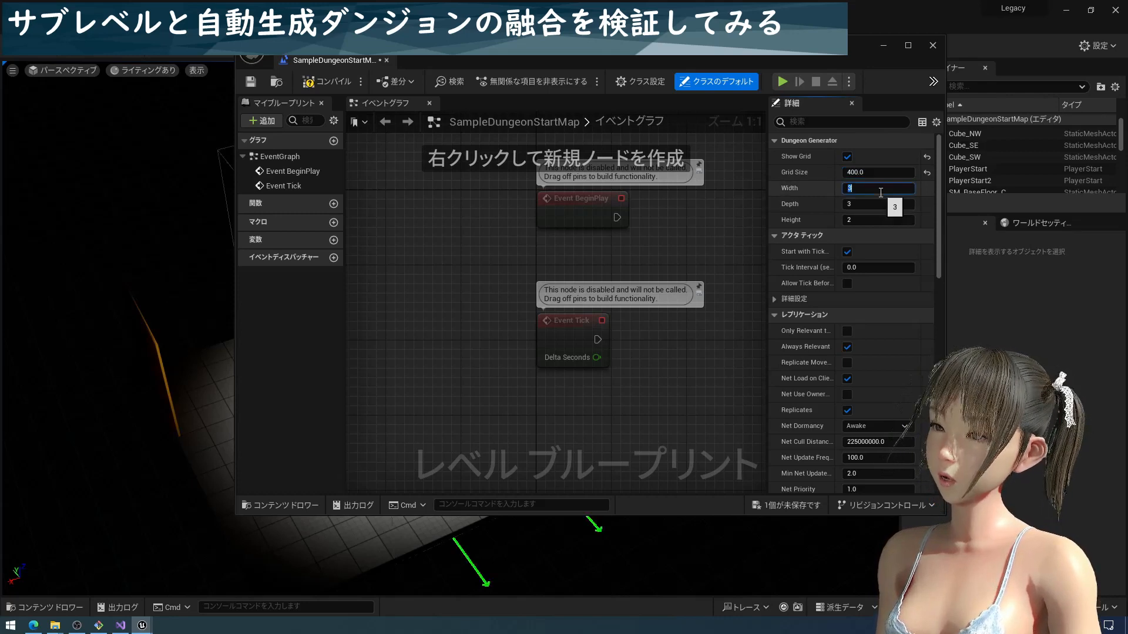
pyautogui.press('Return')
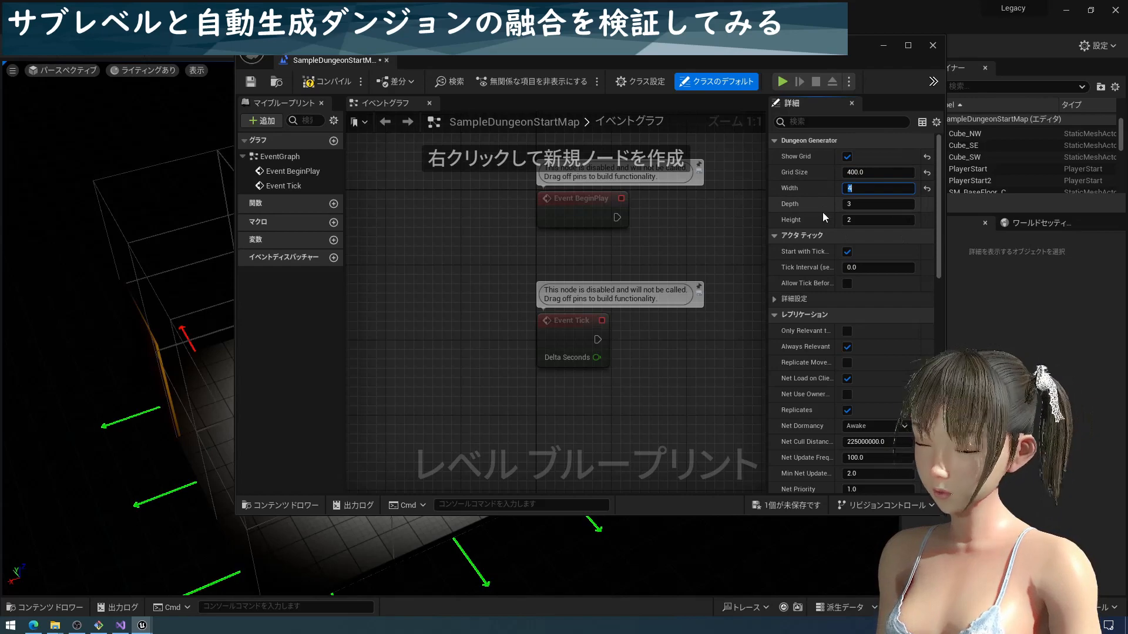
pyautogui.hotkey('ctrl', 's')
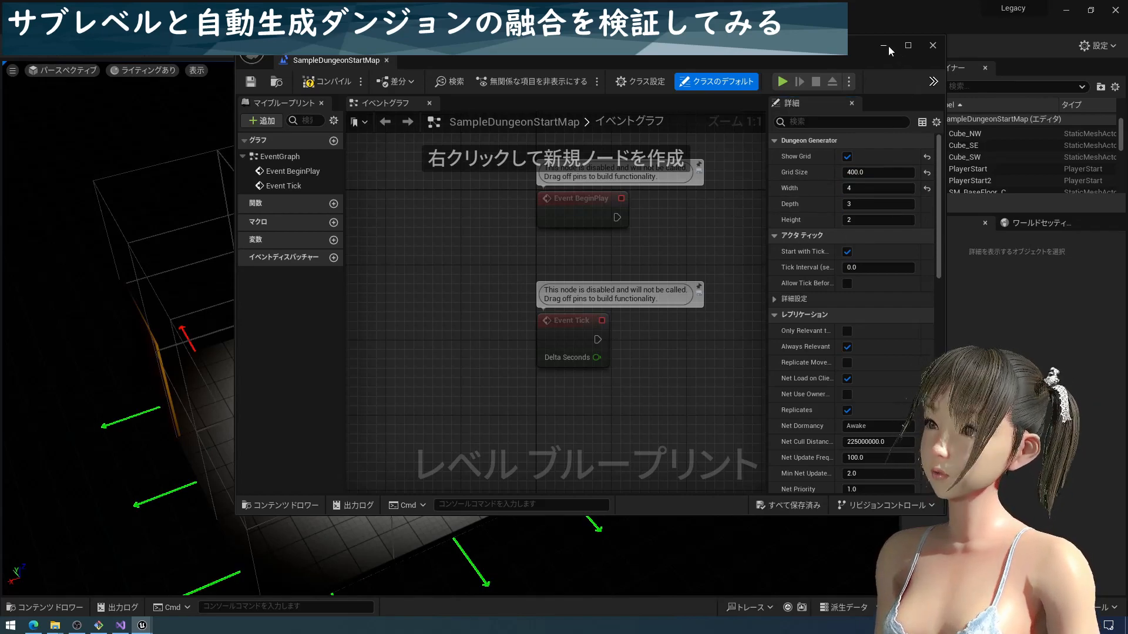
pyautogui.click(932, 46)
# Examine the grid cells, outward arrows and outer wall pieces around the room in the viewport
pyautogui.moveTo(495, 393)
pyautogui.mouseDown(button='right')
pyautogui.moveTo(512, 396)
pyautogui.moveTo(497, 406)
pyautogui.mouseUp(button='right')
pyautogui.moveTo(497, 390); pyautogui.dragTo(453, 373, button='middle')
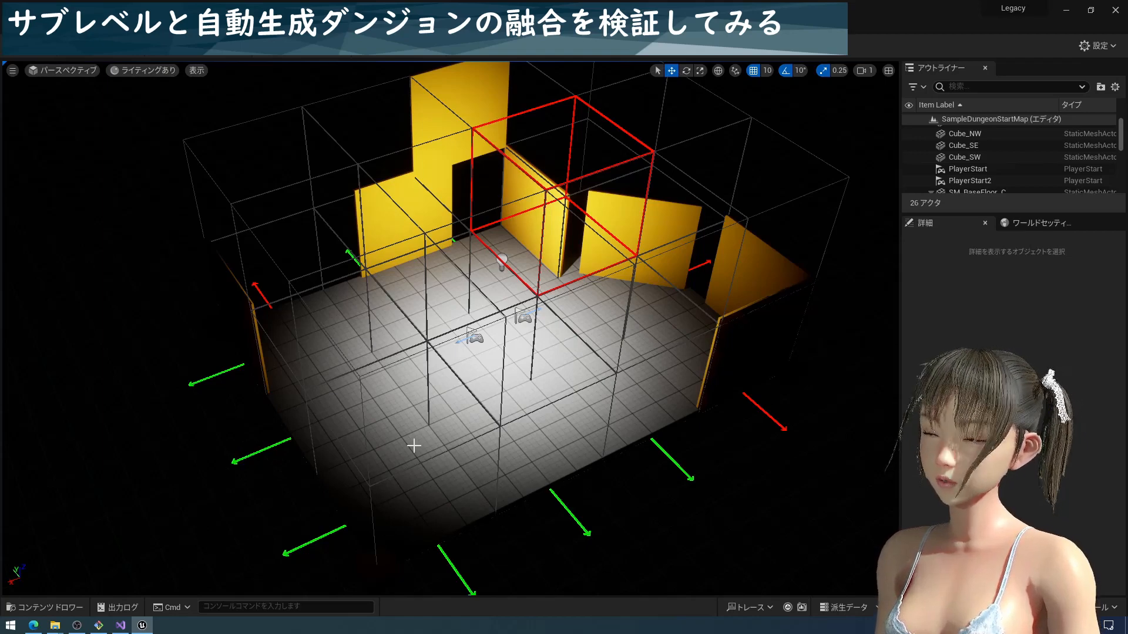
pyautogui.moveTo(249, 404); pyautogui.dragTo(273, 391, button='middle')
pyautogui.scroll(2, 275, 395)
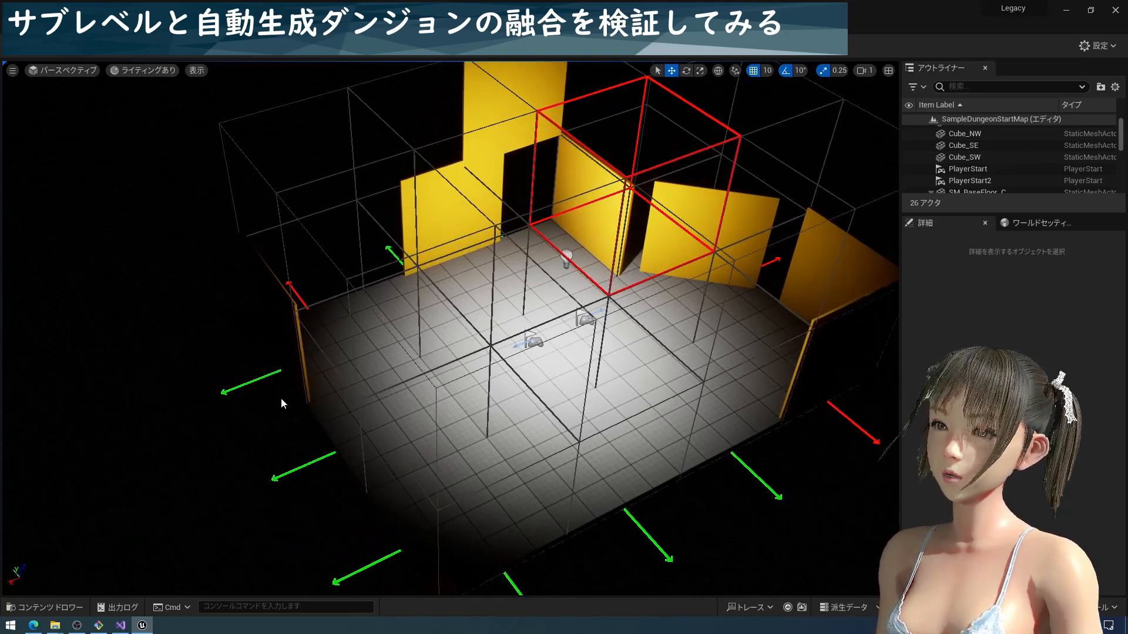
pyautogui.click(272, 352)
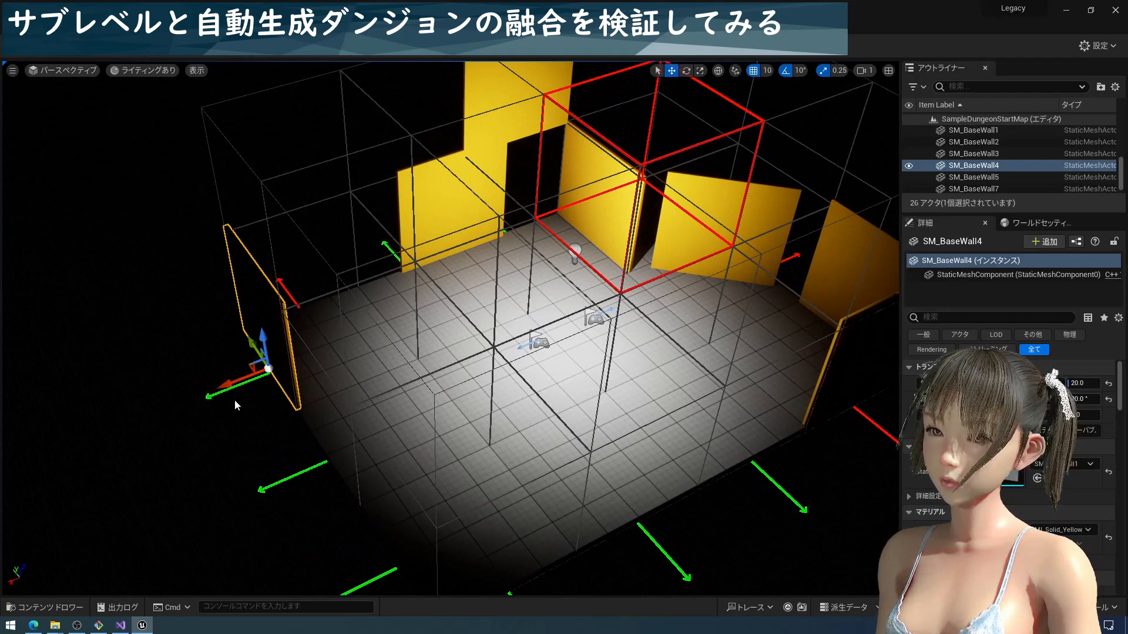
pyautogui.scroll(-3, 347, 434)
pyautogui.scroll(-1, 370, 435)
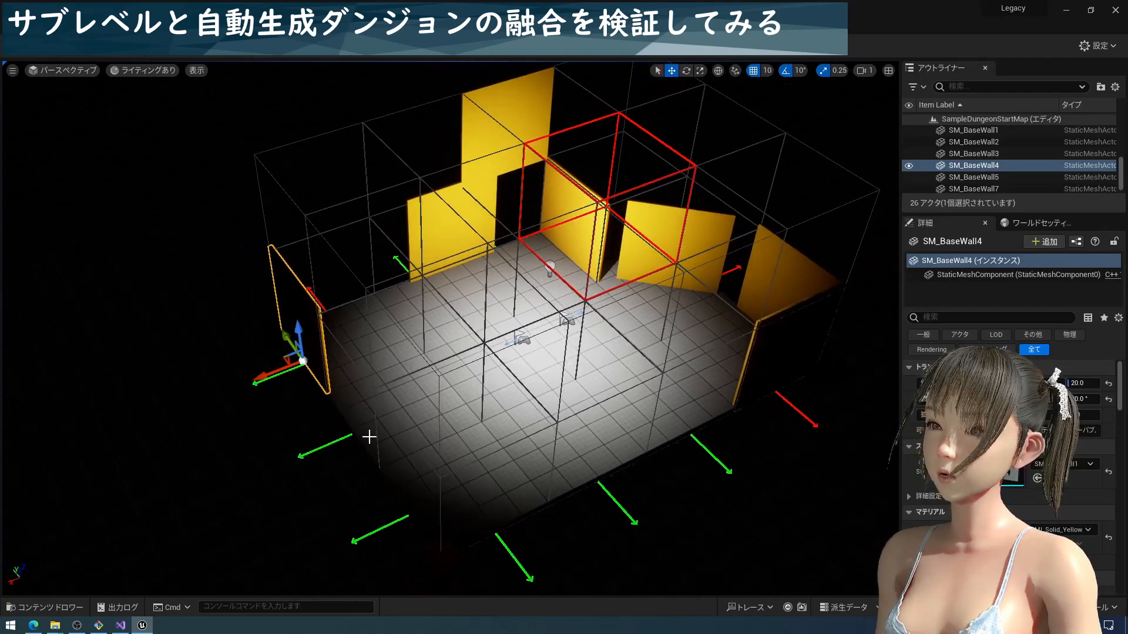
pyautogui.moveTo(386, 436); pyautogui.dragTo(449, 431, button='middle')
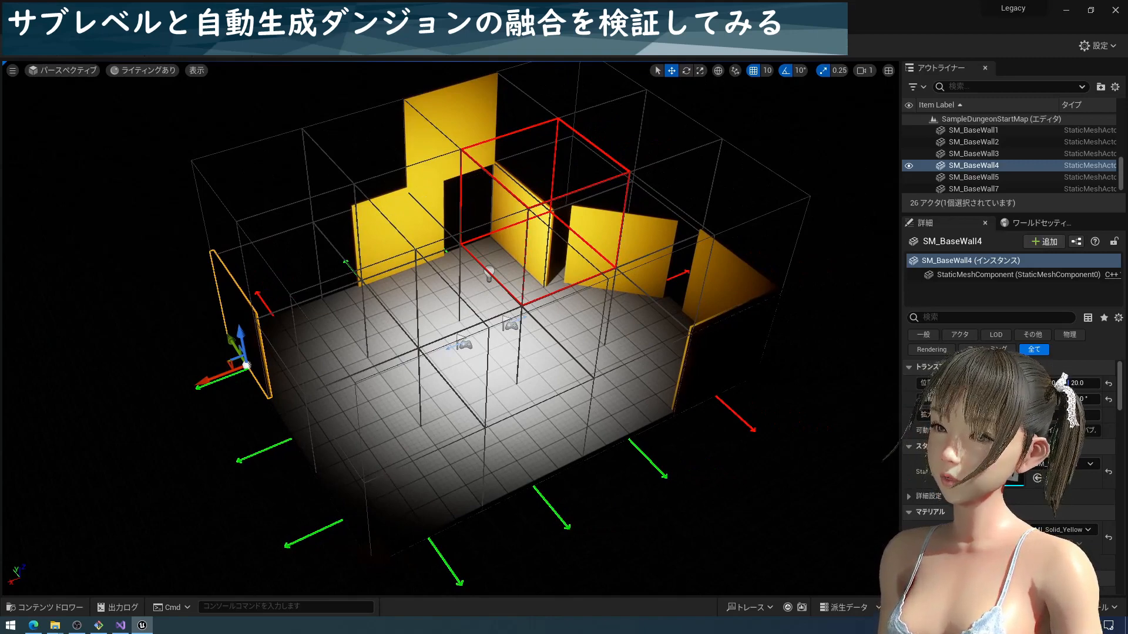
pyautogui.moveTo(356, 521); pyautogui.dragTo(466, 470, button='middle')
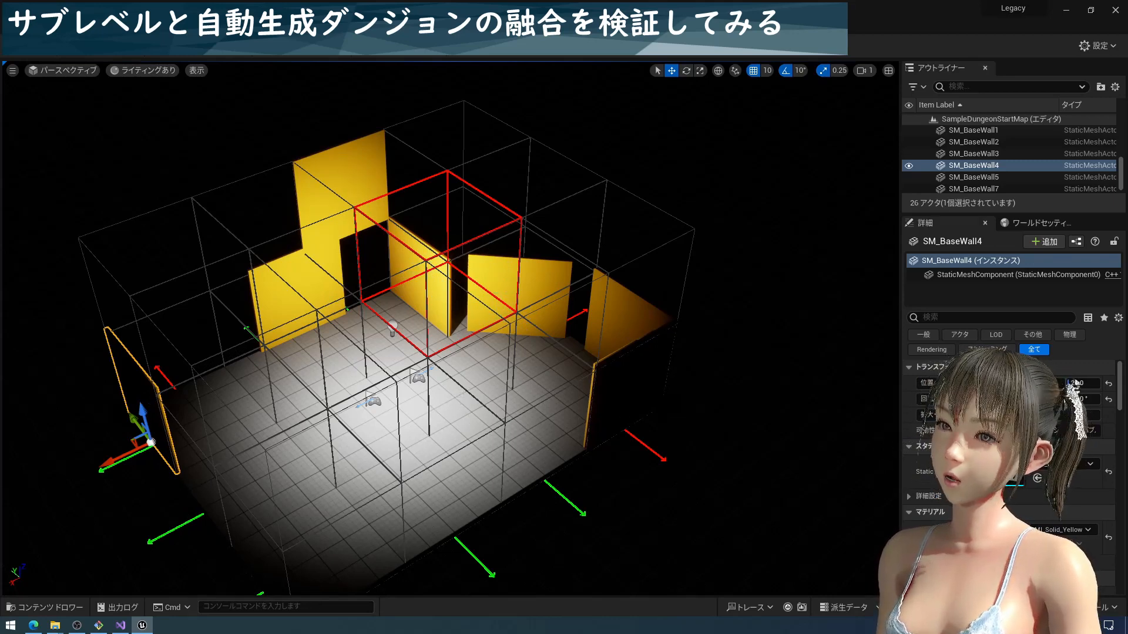
# Move the angled wall SM_BaseWall8 slightly along its X axis
pyautogui.click(506, 317)
pyautogui.moveTo(494, 354); pyautogui.dragTo(486, 358)
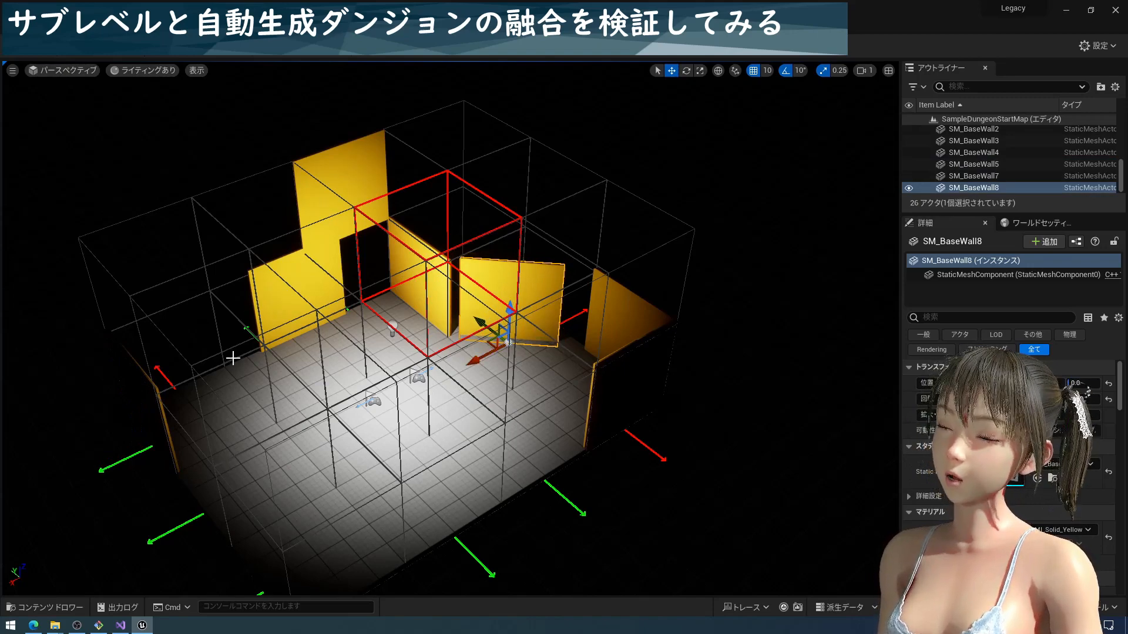
# Add a Dungeon Prohibited Bounds actor to the level
pyautogui.moveTo(409, 460); pyautogui.dragTo(425, 456, button='right')
pyautogui.moveTo(426, 456); pyautogui.dragTo(164, 414, button='middle')
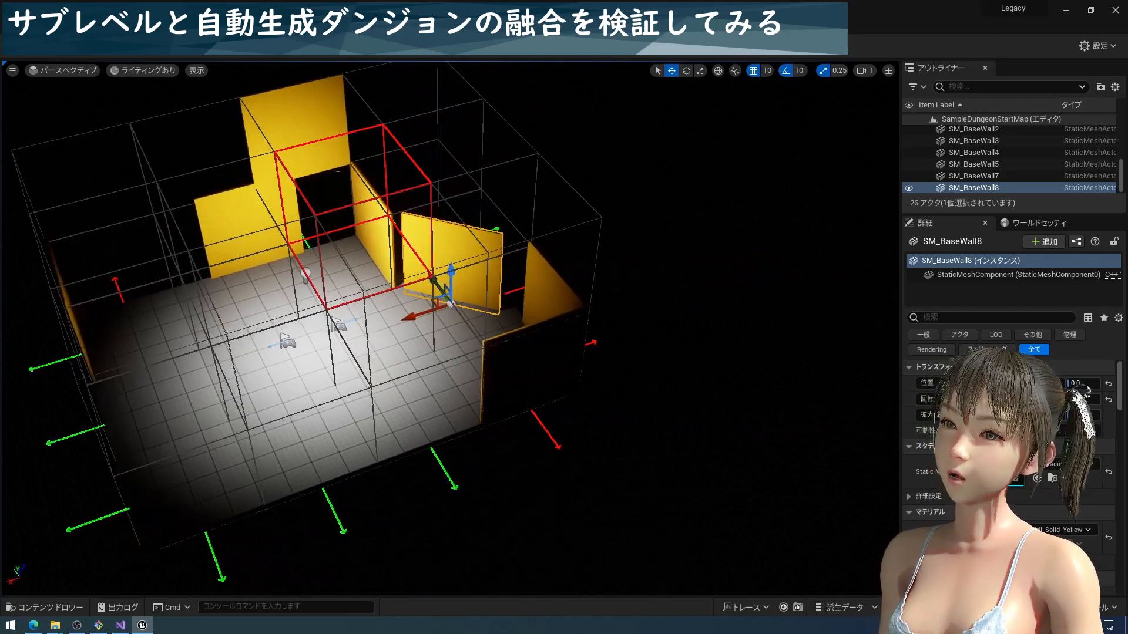
pyautogui.moveTo(265, 430); pyautogui.dragTo(229, 405, button='right')
pyautogui.moveTo(268, 430); pyautogui.dragTo(157, 438, button='middle')
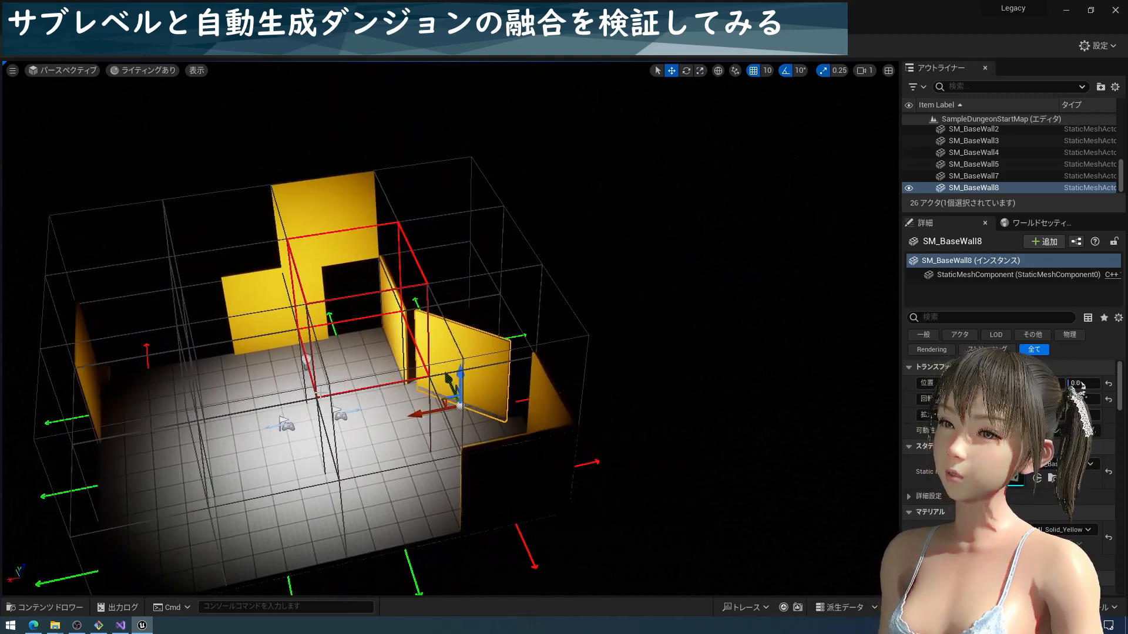
pyautogui.moveTo(441, 385); pyautogui.dragTo(392, 403, button='right')
pyautogui.moveTo(393, 403); pyautogui.dragTo(172, 448, button='middle')
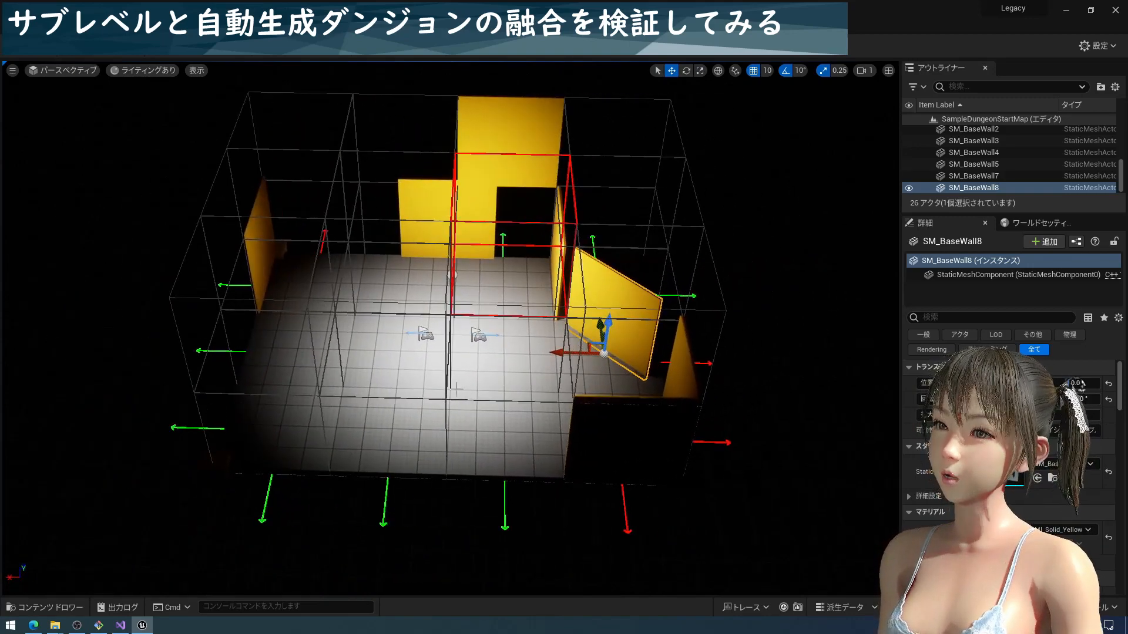
pyautogui.moveTo(448, 409); pyautogui.dragTo(458, 369, button='right')
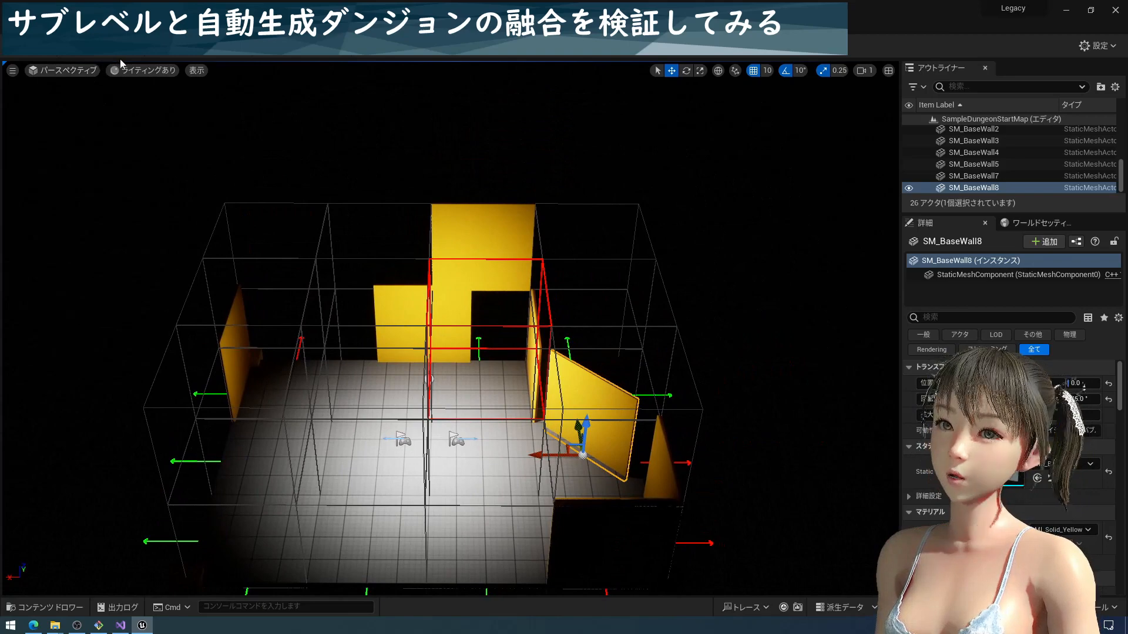
pyautogui.click(164, 55)
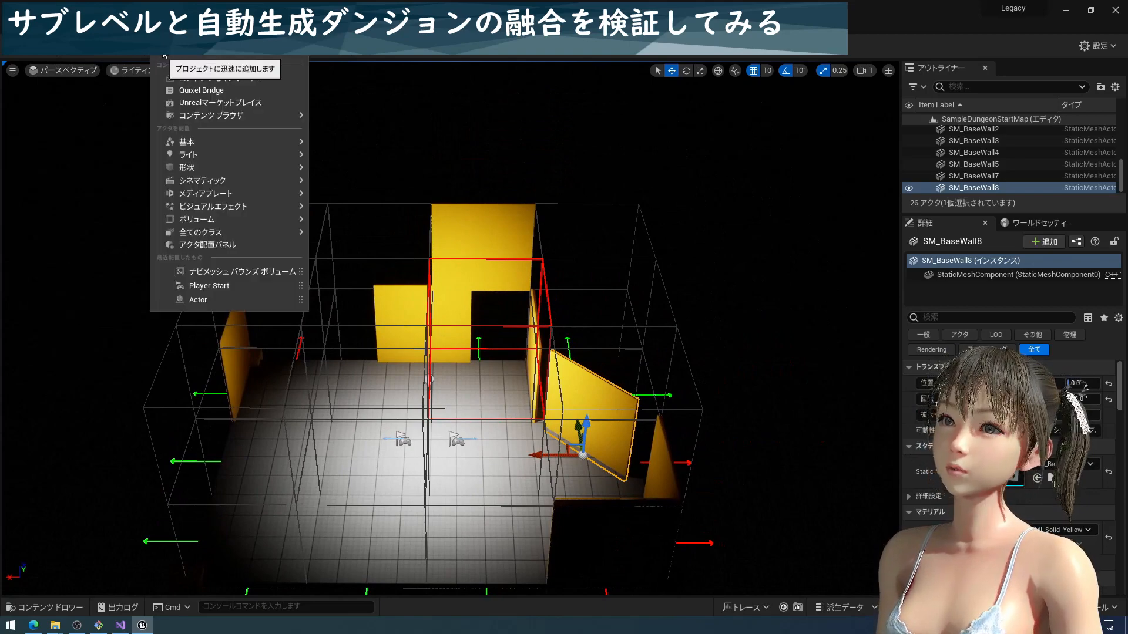
pyautogui.write('Dun')
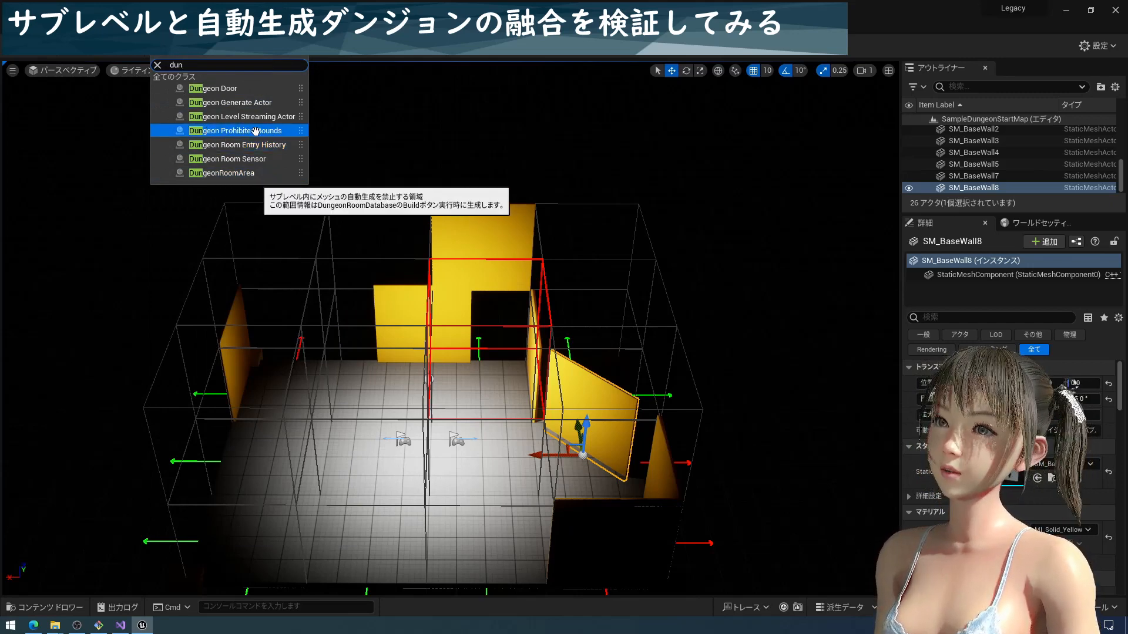
pyautogui.click(209, 130)
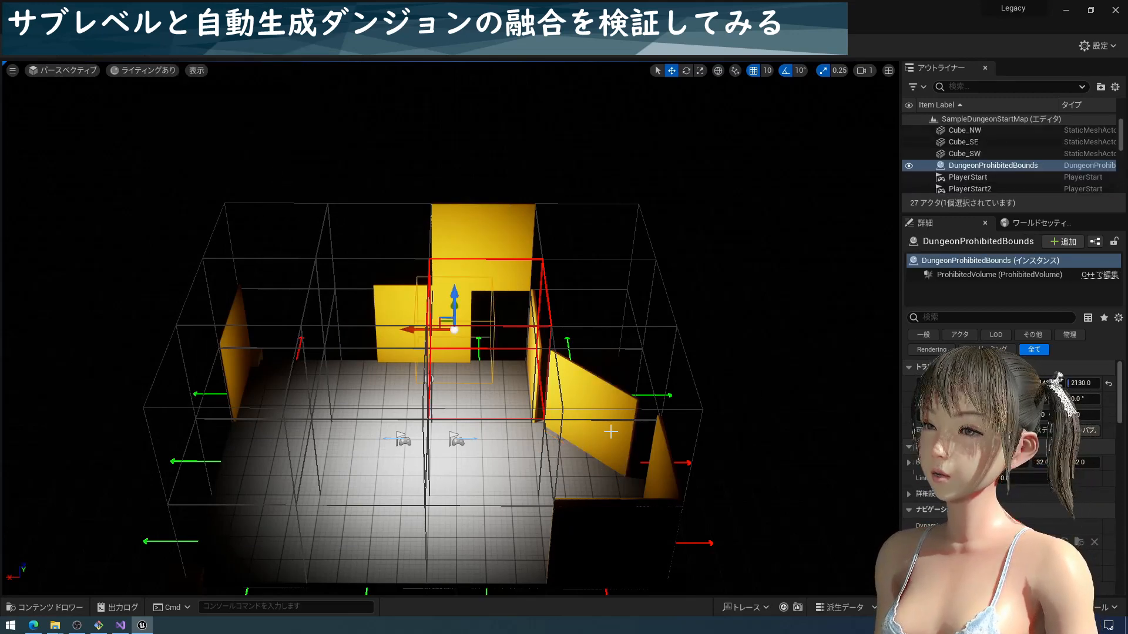
# Place DungeonProhibitedBounds on the corner floor tile SM_BaseFloor_SW by giving it the tile's location
pyautogui.moveTo(657, 416); pyautogui.dragTo(602, 415, button='right')
pyautogui.moveTo(582, 425); pyautogui.dragTo(664, 427, button='middle')
pyautogui.moveTo(583, 425); pyautogui.dragTo(677, 428, button='middle')
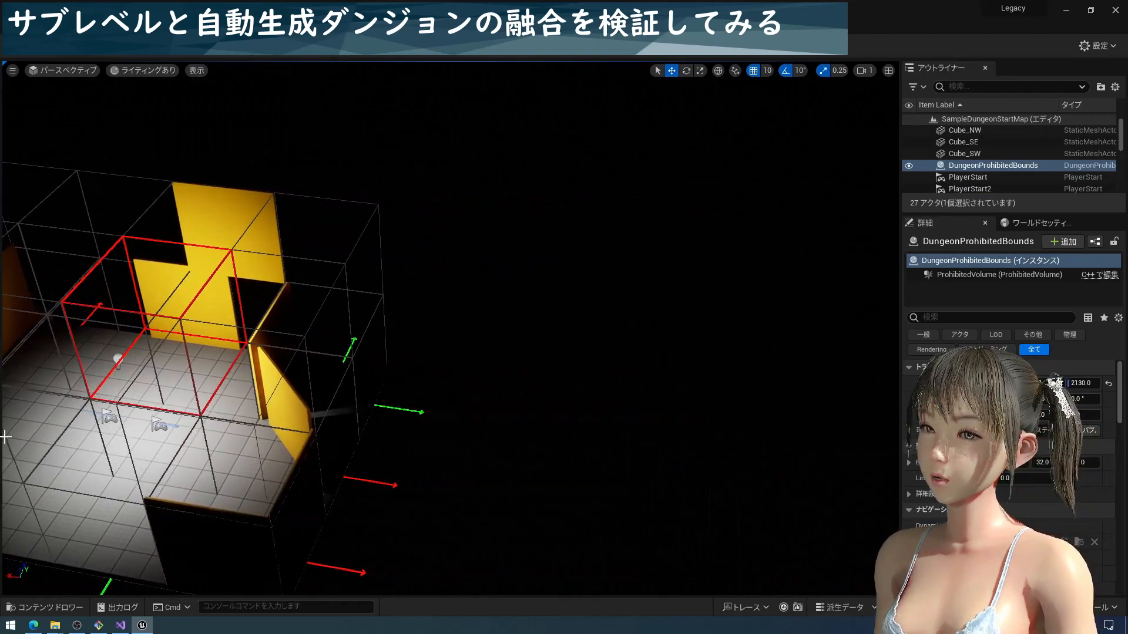
pyautogui.click(338, 391)
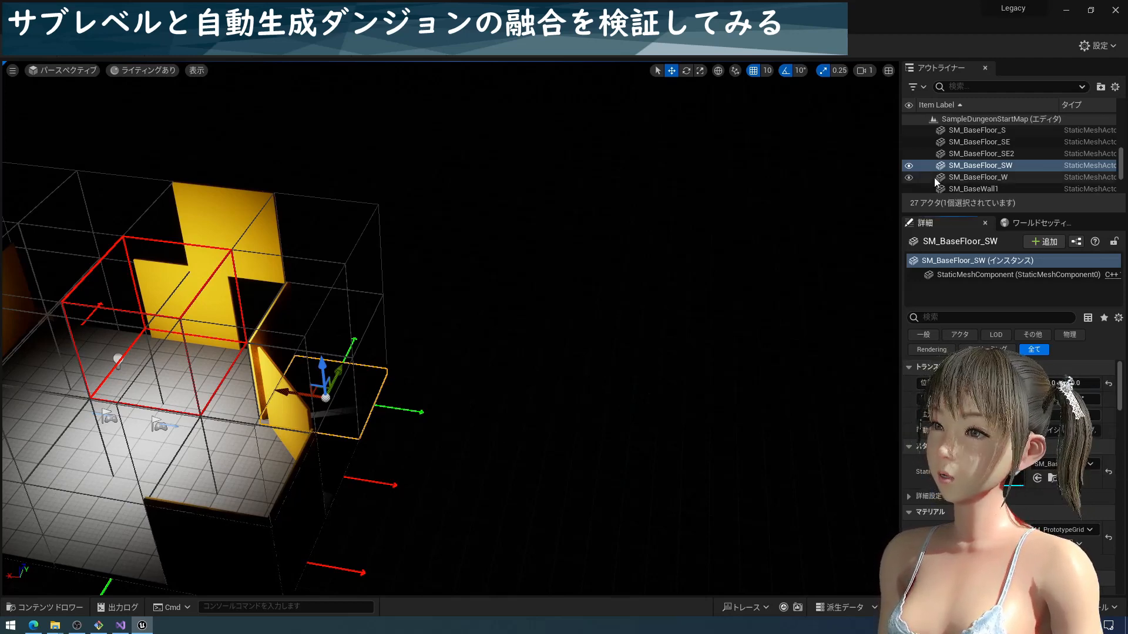
pyautogui.scroll(3, 980, 171)
pyautogui.scroll(-4, 980, 171)
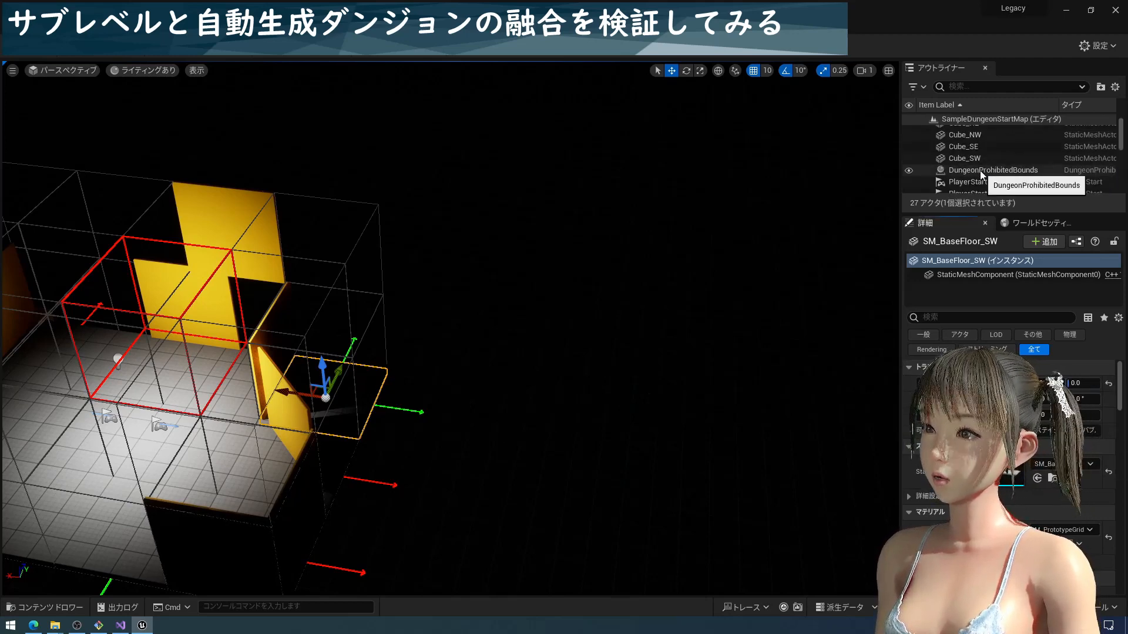
pyautogui.click(979, 171)
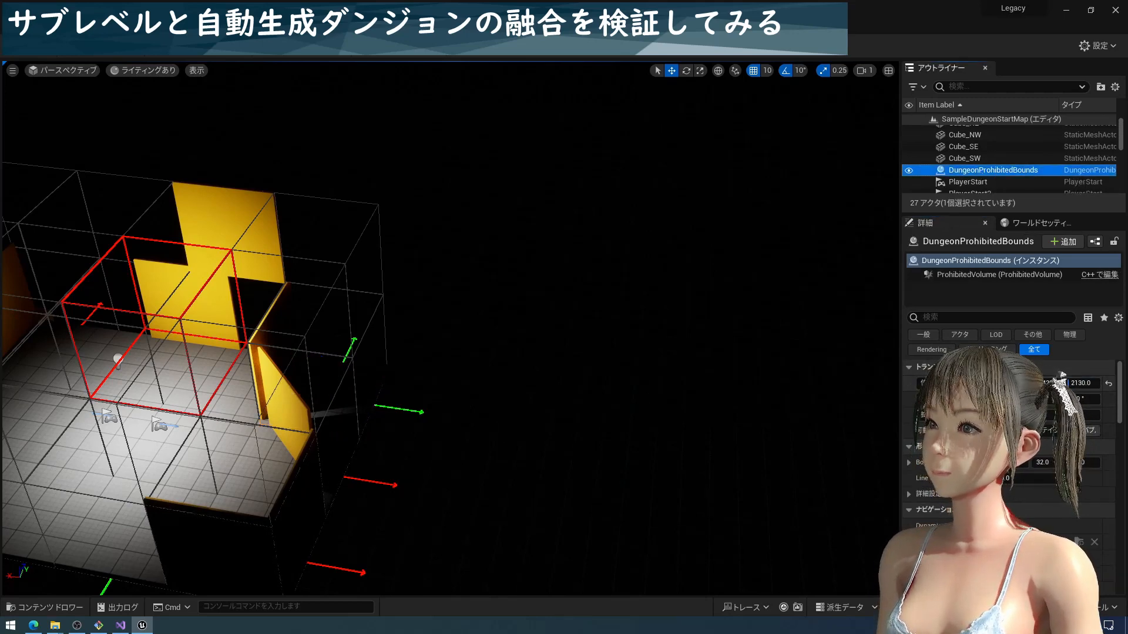
pyautogui.rightClick(940, 384)
pyautogui.click(964, 404)
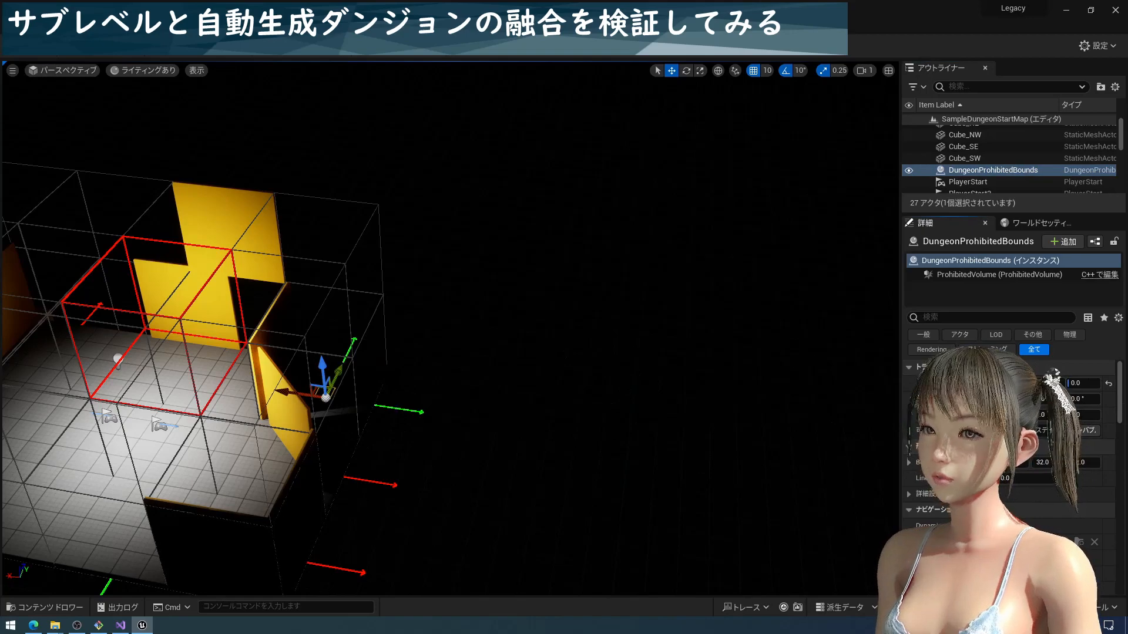
# Set the box extent of DungeonProhibitedBounds to 200 on each axis to fill the corner grid cell
pyautogui.moveTo(385, 398); pyautogui.dragTo(458, 385, button='right')
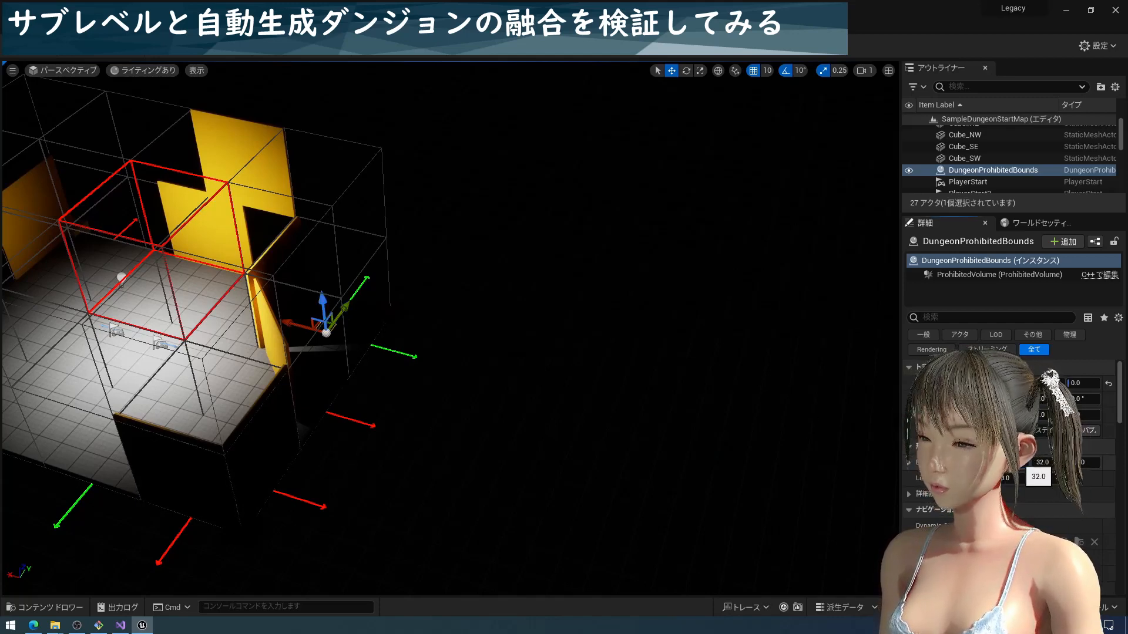
pyautogui.press('Tab')
pyautogui.write('200')
pyautogui.press('Tab')
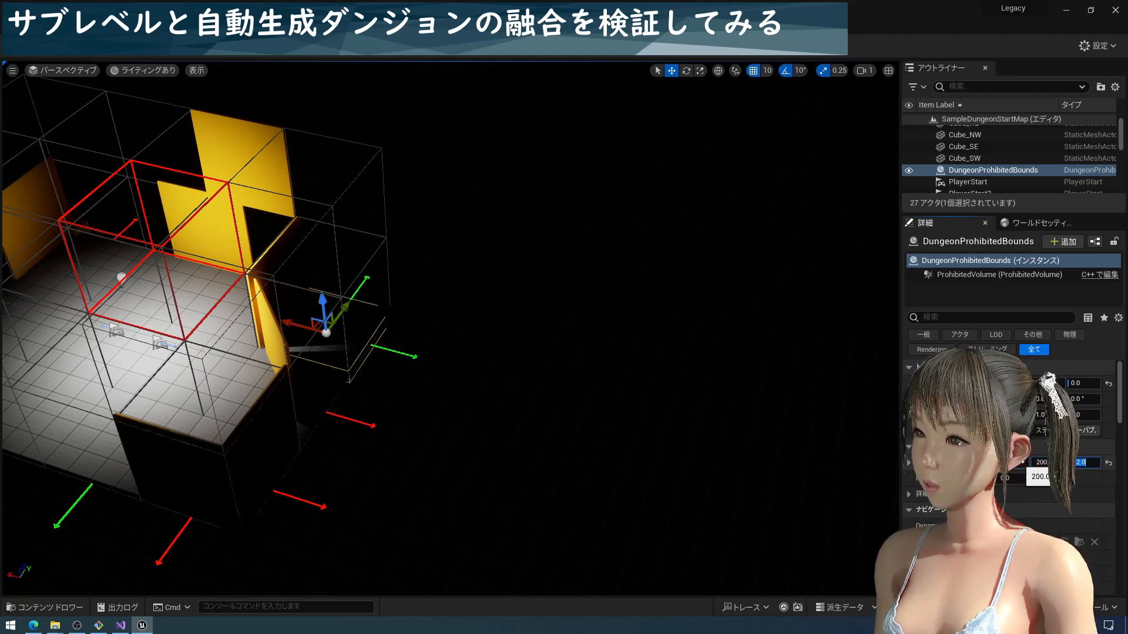
pyautogui.write('200')
pyautogui.press('Return')
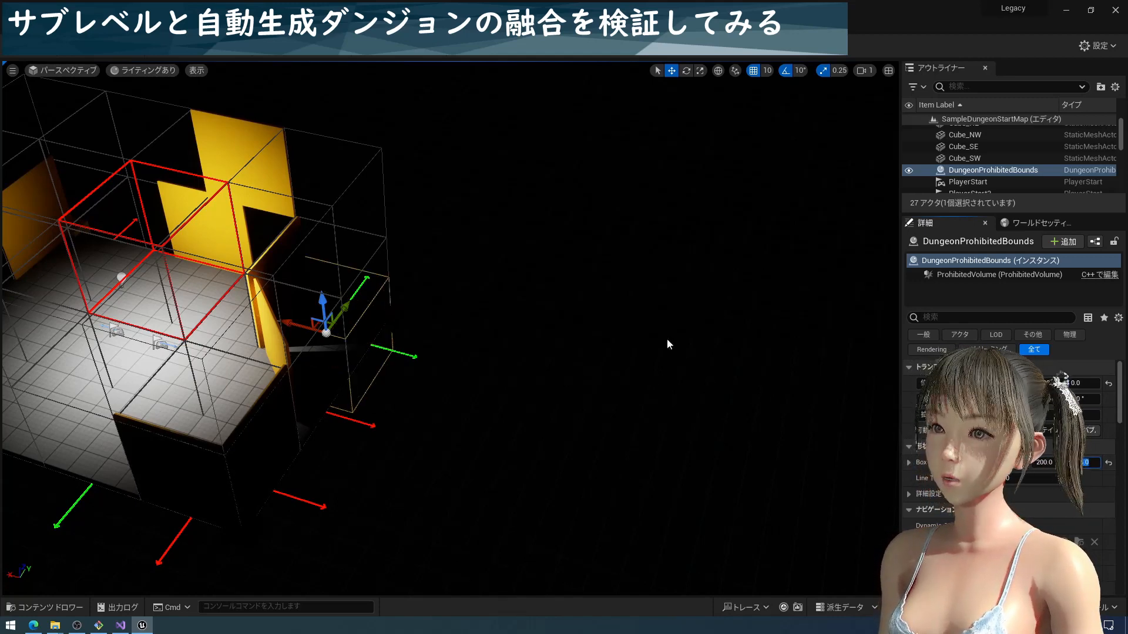
# Raise the DungeonProhibitedBounds box to a Z location of 200 so that it sits on the SM_BaseFloor_SW corner tile
pyautogui.moveTo(406, 421); pyautogui.dragTo(348, 437, button='right')
pyautogui.press('d')
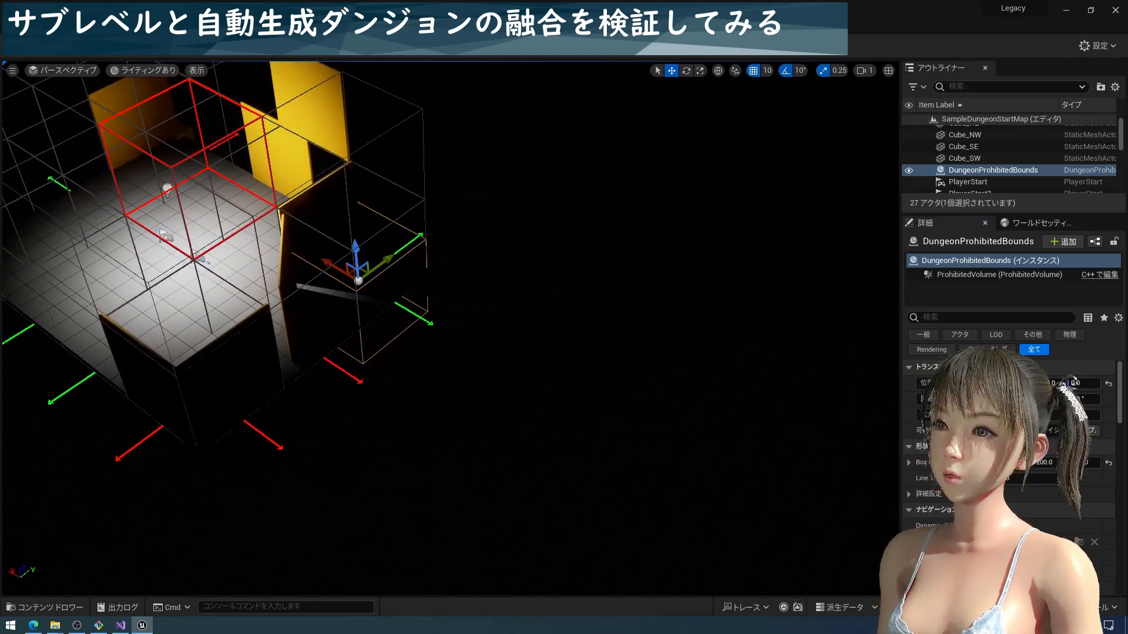
pyautogui.click(363, 298)
pyautogui.moveTo(363, 254); pyautogui.dragTo(405, 291)
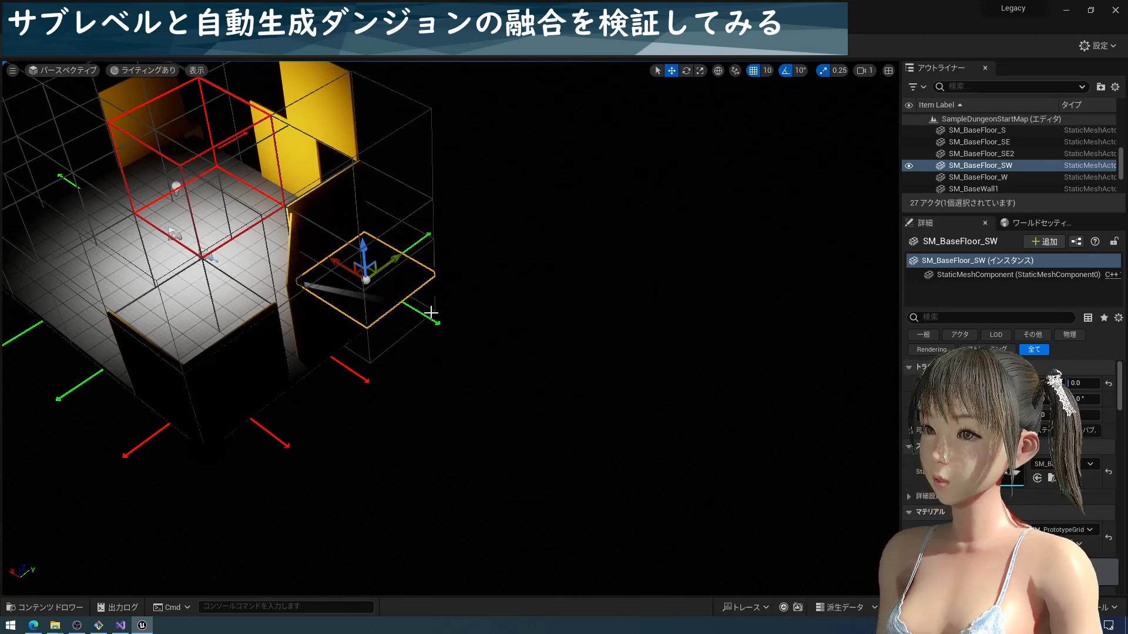
pyautogui.click(430, 313)
pyautogui.moveTo(363, 253); pyautogui.dragTo(351, 203)
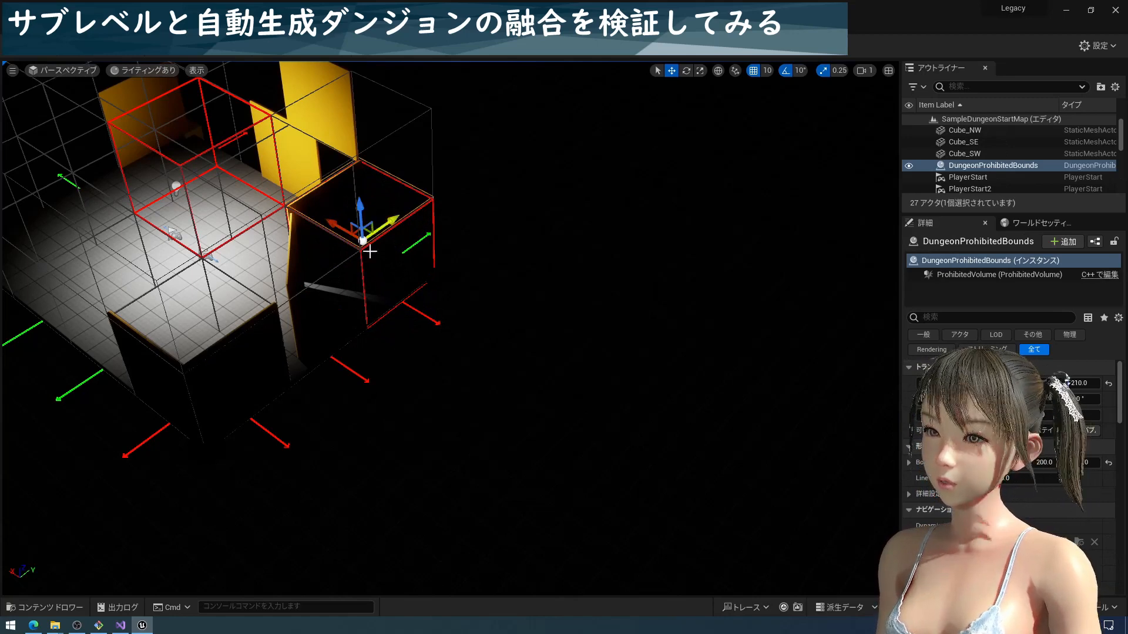
pyautogui.moveTo(362, 210); pyautogui.dragTo(365, 213)
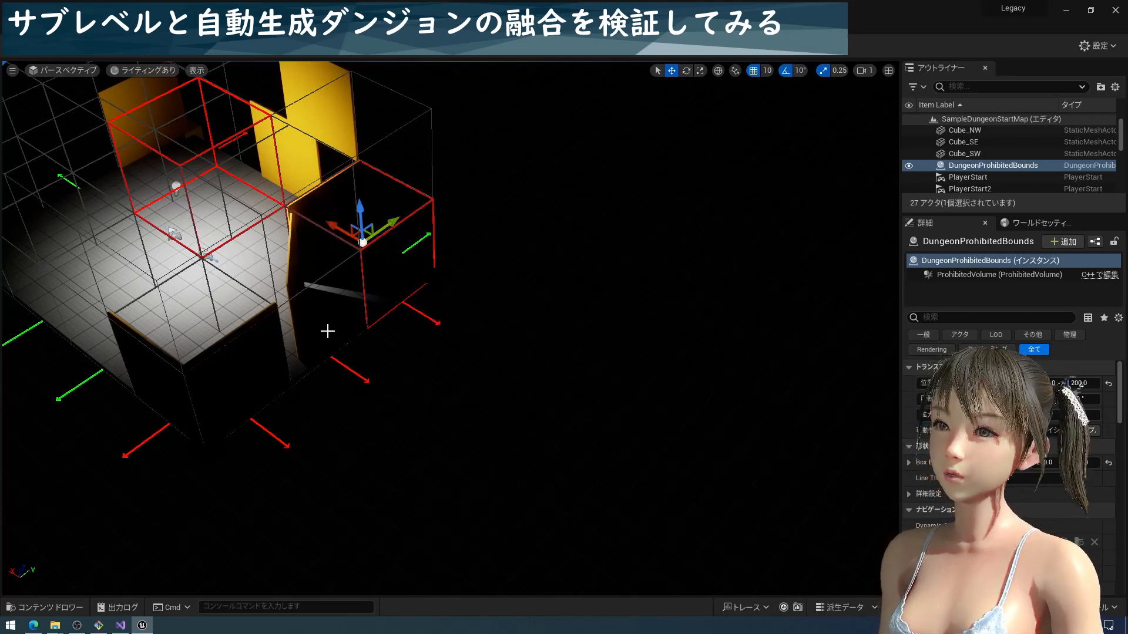
pyautogui.moveTo(327, 330); pyautogui.dragTo(248, 283, button='right')
pyautogui.moveTo(468, 334); pyautogui.dragTo(472, 364, button='right')
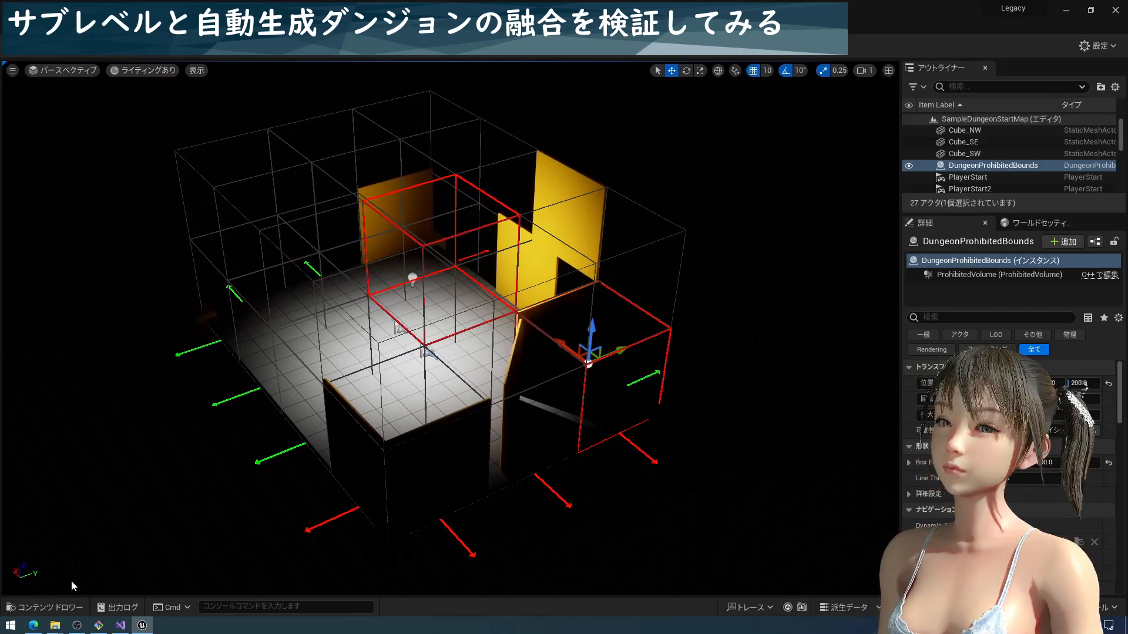
# Open the DungeonDynamicTest level from the Maps/Dungeon folder
pyautogui.click(44, 607)
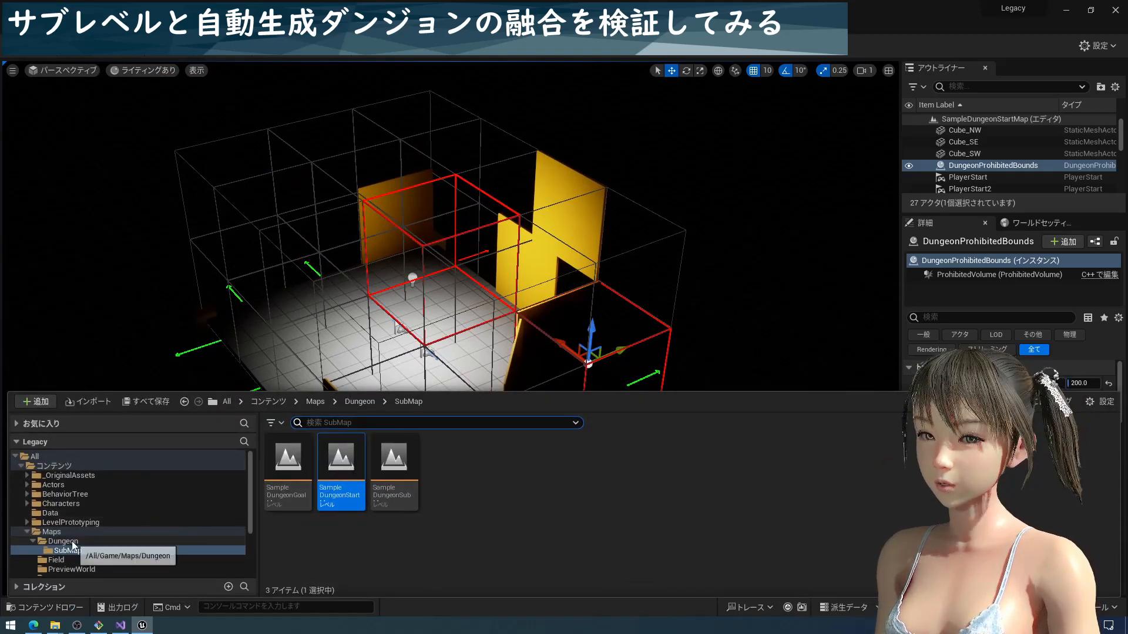
pyautogui.click(64, 542)
pyautogui.click(349, 478)
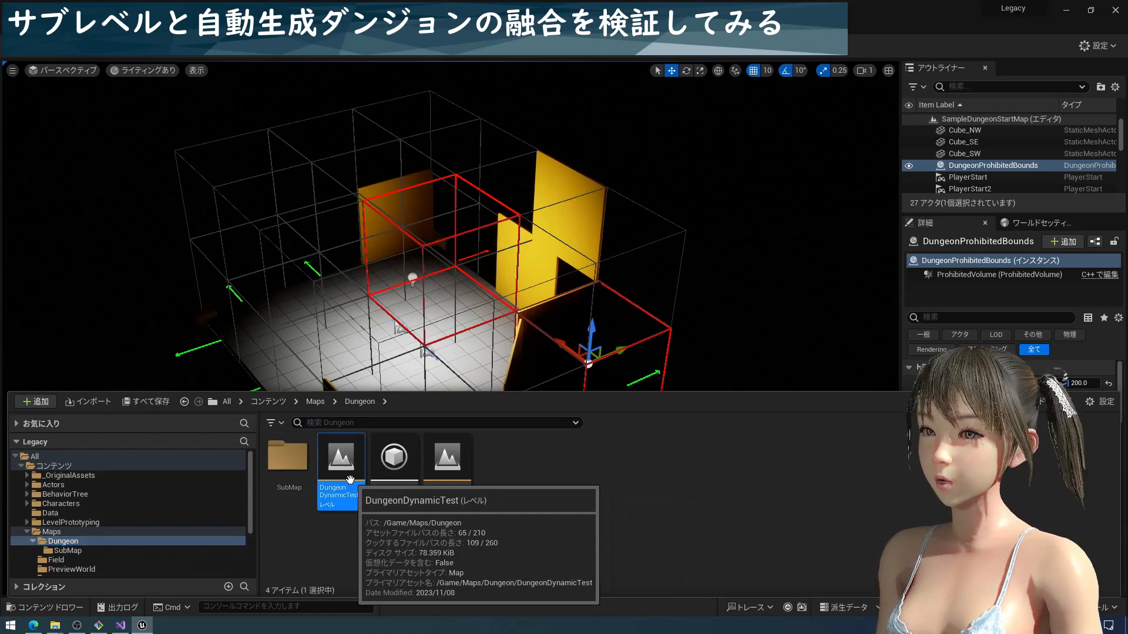
pyautogui.doubleClick(349, 478)
# Play-test the level and walk the character between the yellow-walled start room and the generated rooms to examine how they connect
pyautogui.click(270, 48)
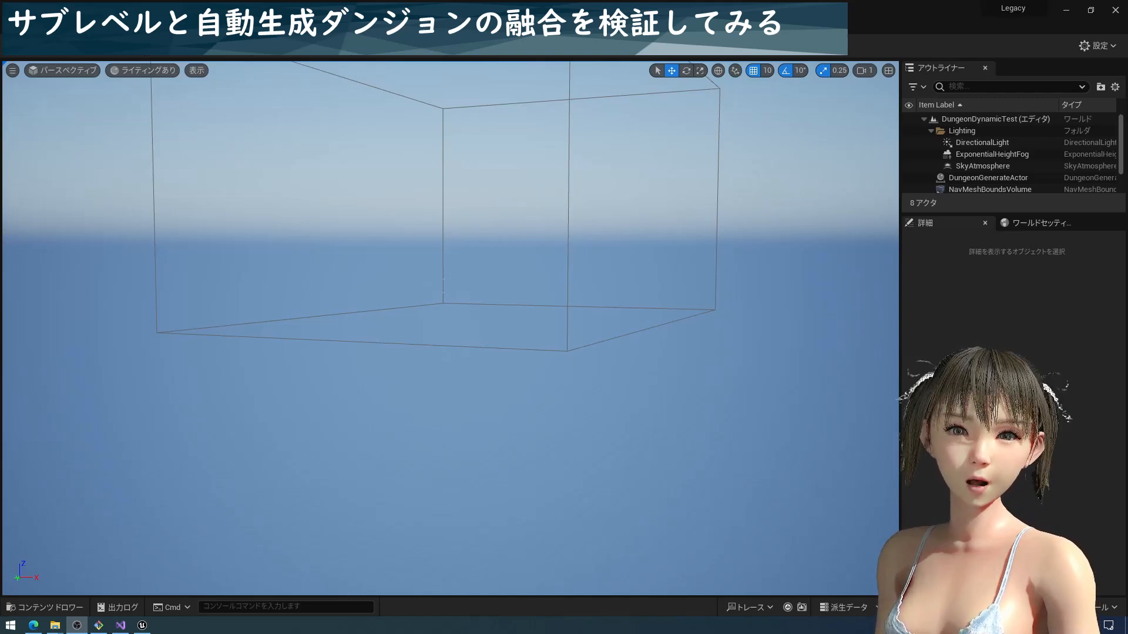
pyautogui.click(267, 49)
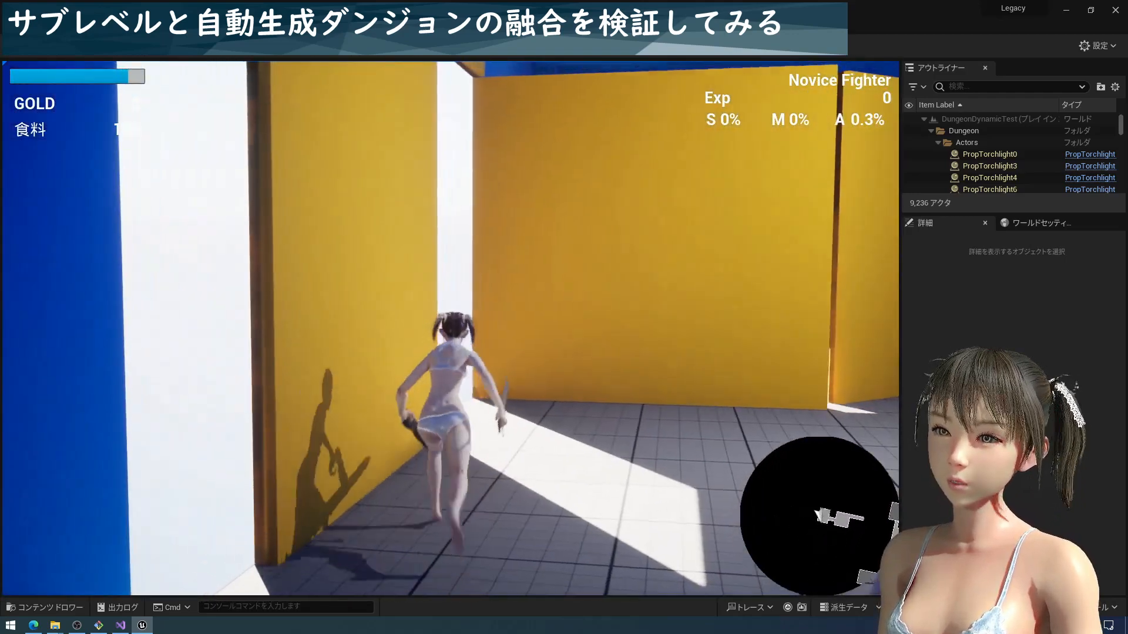
pyautogui.press('w')
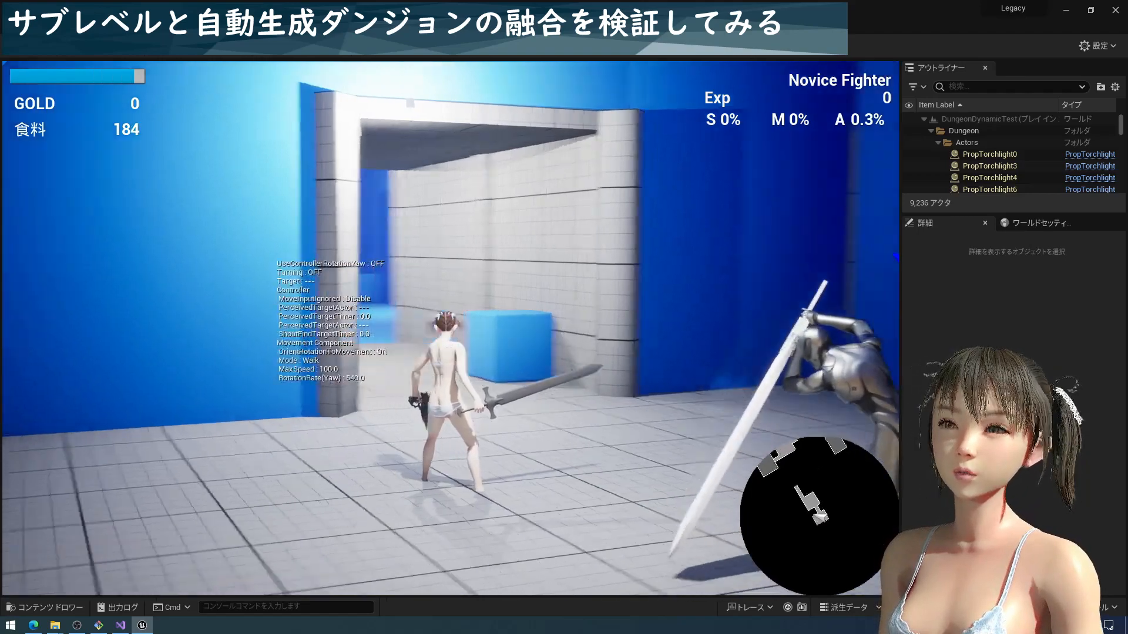
pyautogui.press('w')
pyautogui.press('w')
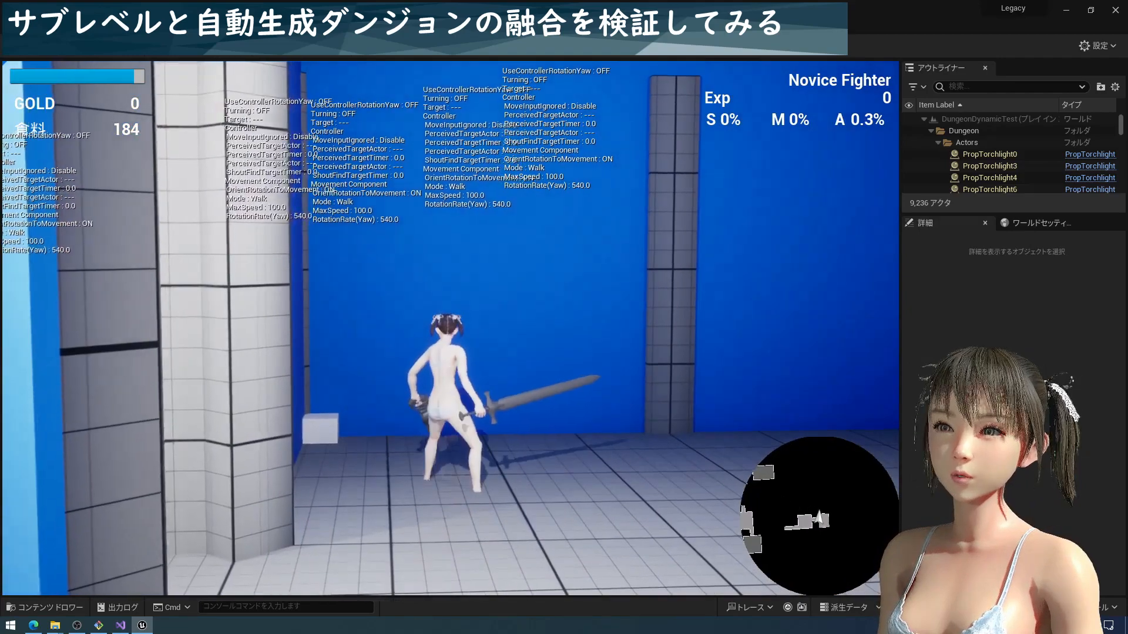
pyautogui.press('w')
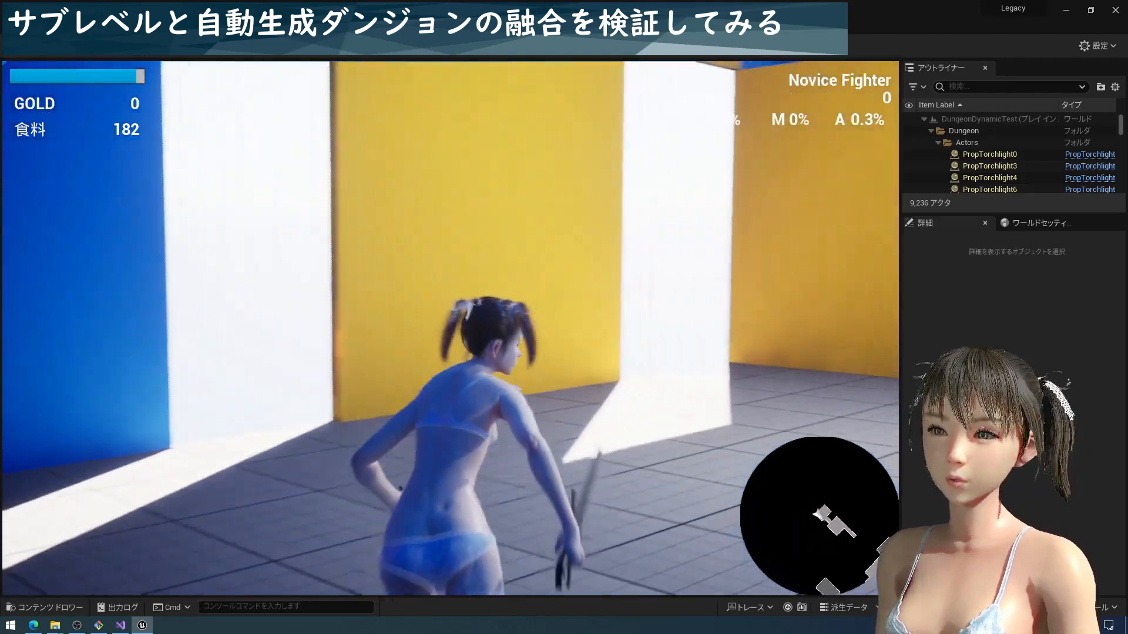
pyautogui.press('w')
pyautogui.press('space')
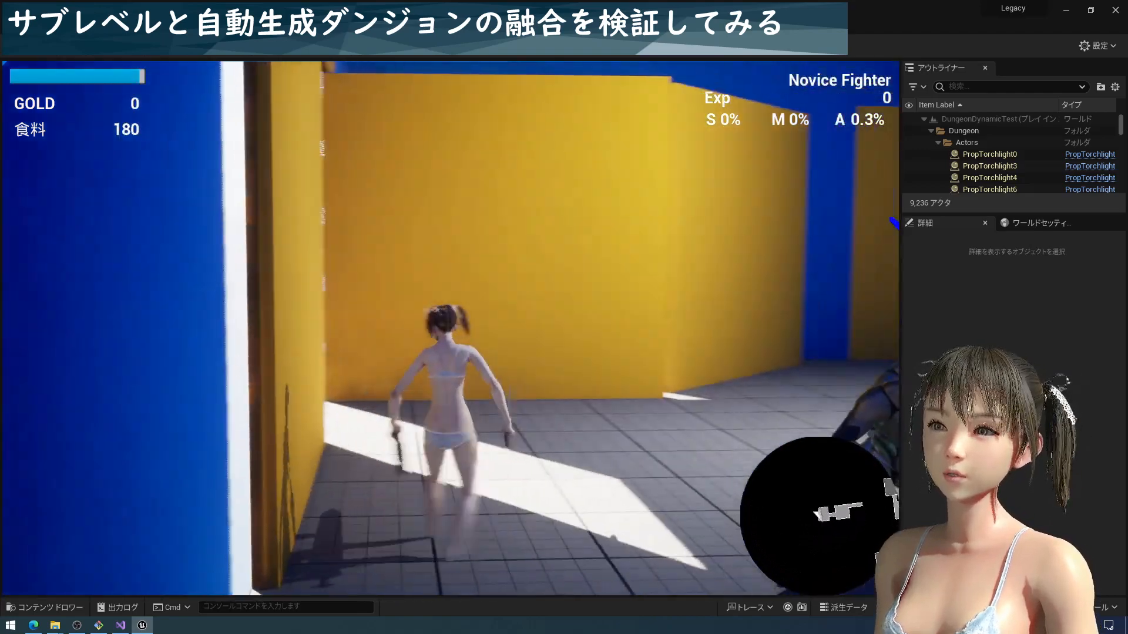
pyautogui.press('w')
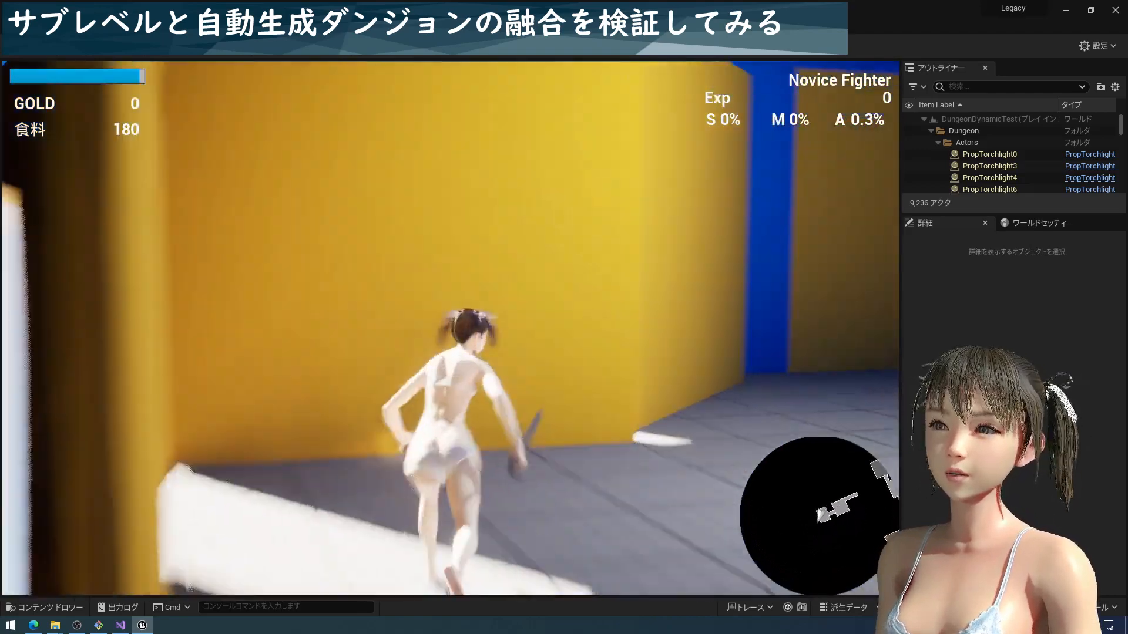